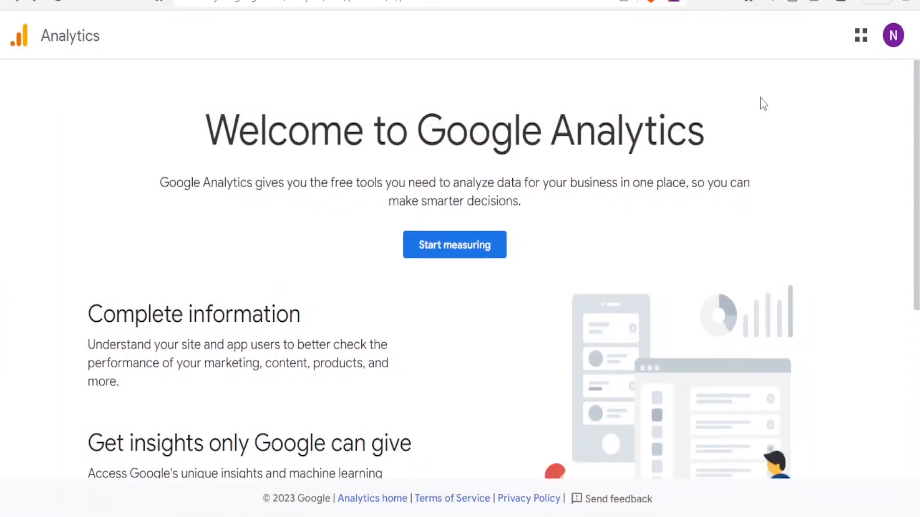
pyautogui.moveTo(917, 110); pyautogui.dragTo(917, 87)
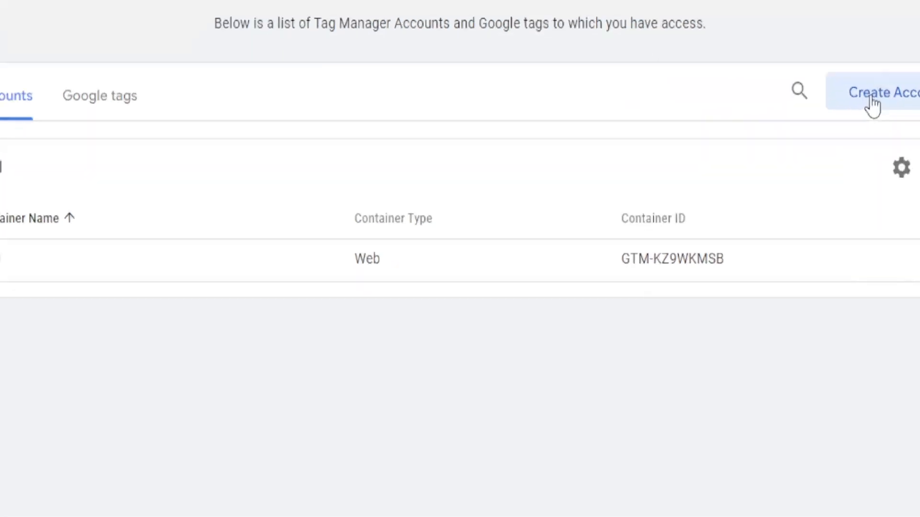
# Step: Start a new Tag Manager account named Fashions 1 with Australia as its country
pyautogui.click(762, 139)
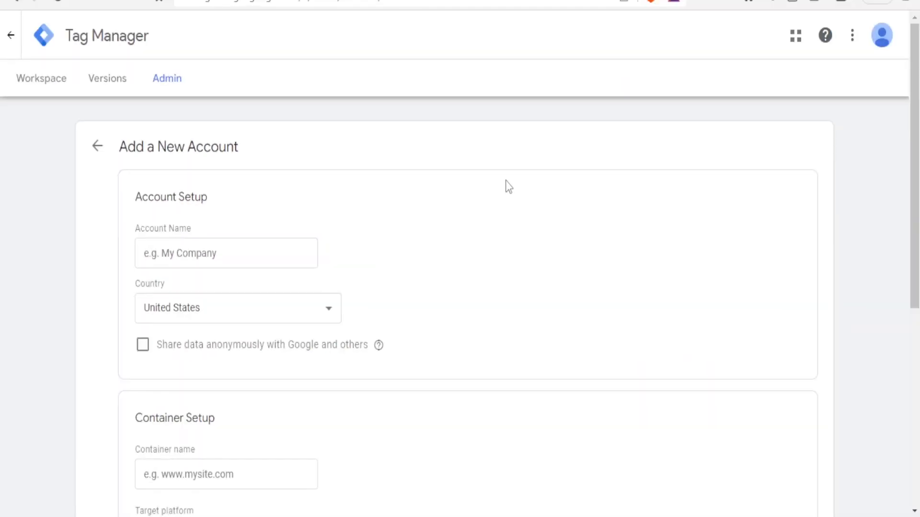
pyautogui.click(219, 254)
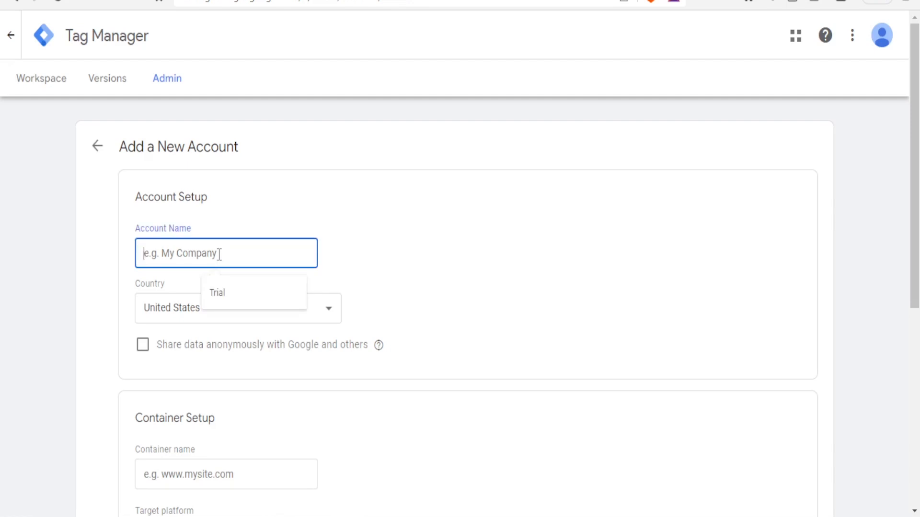
pyautogui.write('Fashions 1')
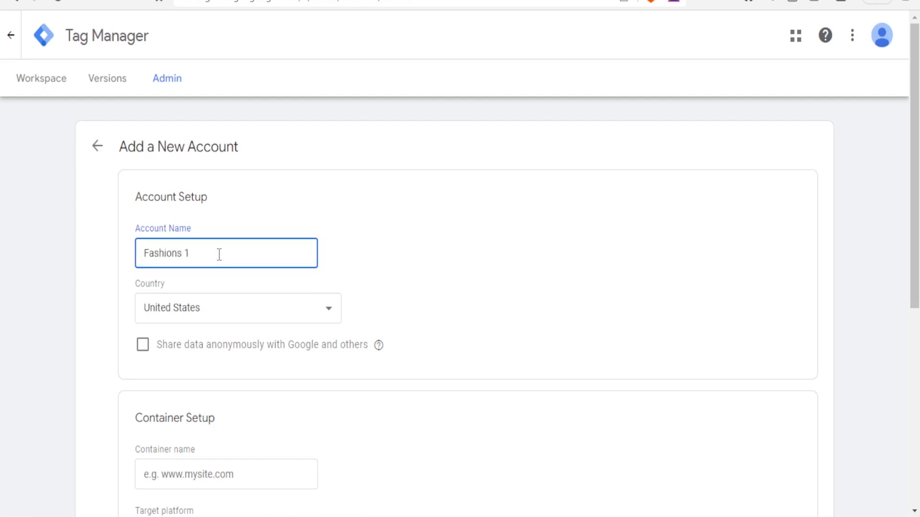
pyautogui.click(327, 314)
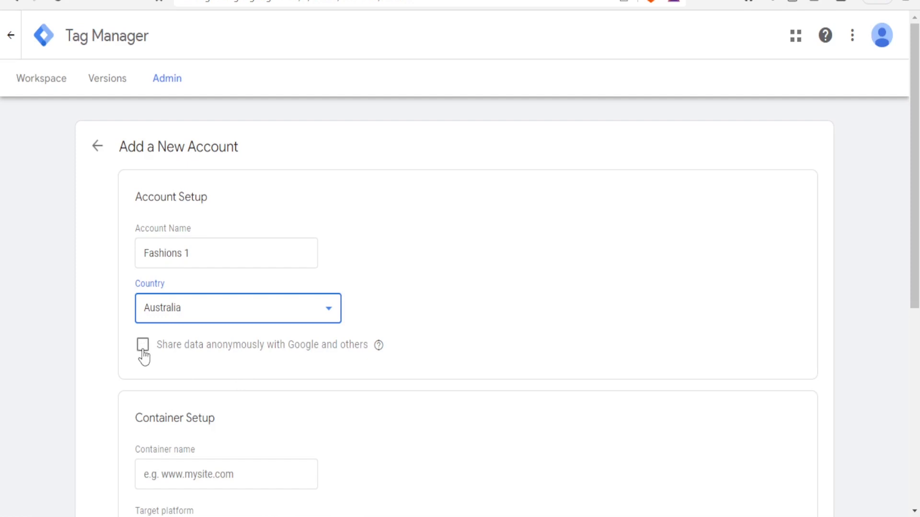
# Step: Name the account's container Fashions and choose Web as its target platform
pyautogui.moveTo(914, 125); pyautogui.dragTo(905, 244)
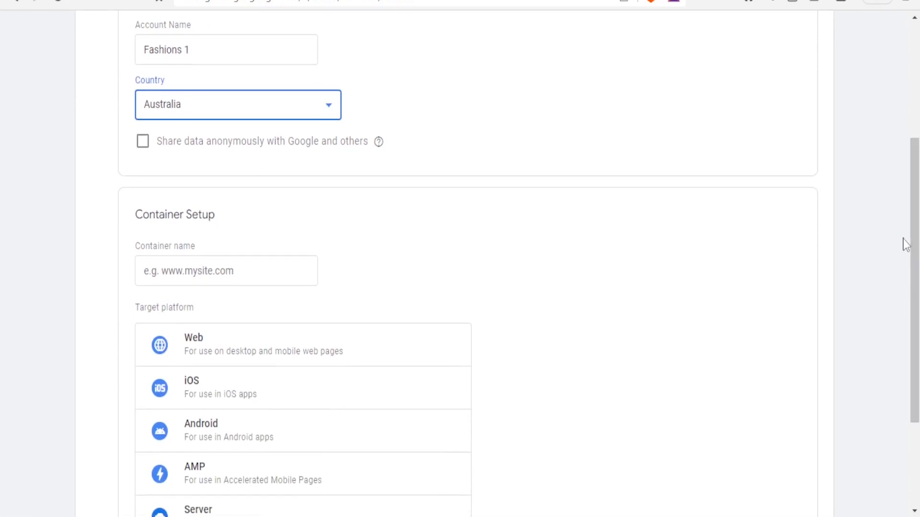
pyautogui.click(192, 270)
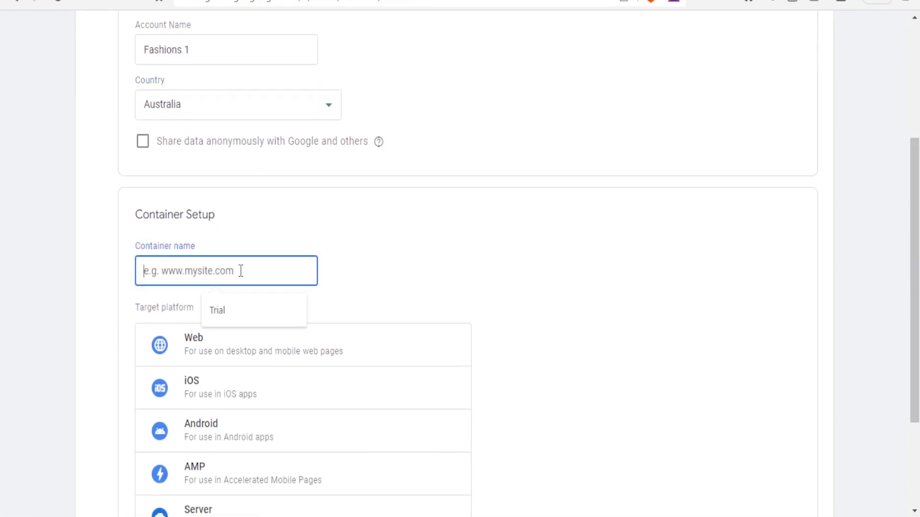
pyautogui.write('Fashions')
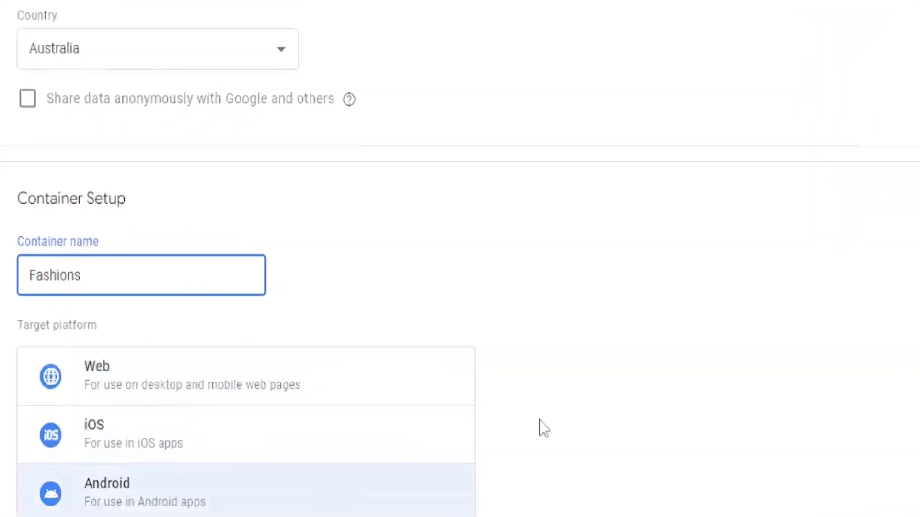
pyautogui.scroll(-3, 826, 431)
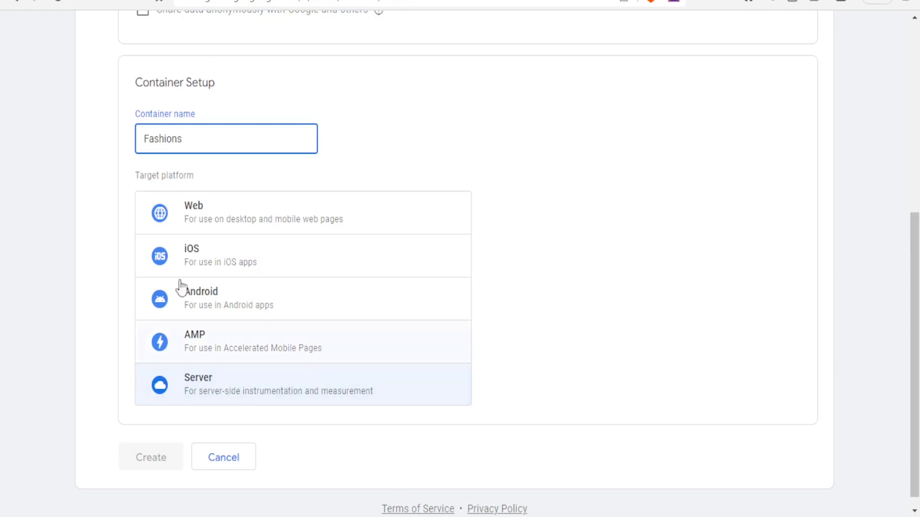
pyautogui.click(219, 216)
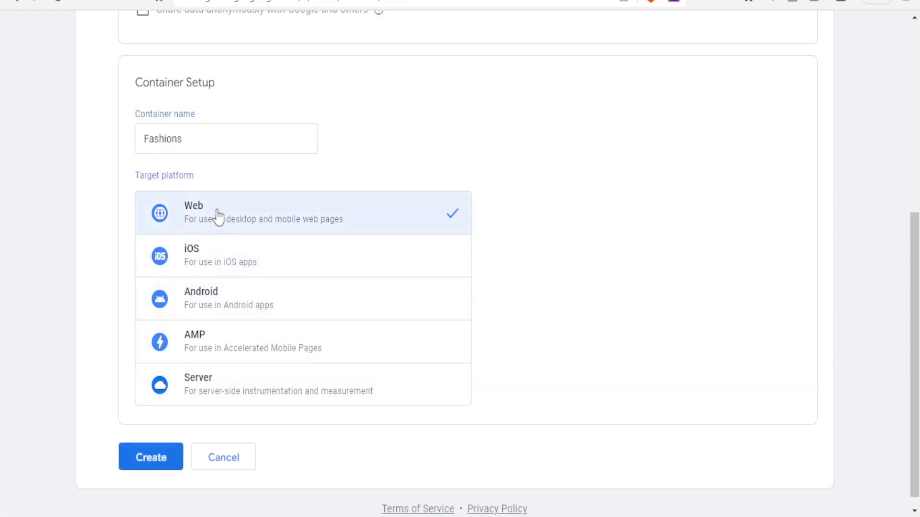
# Step: Create the Tag Manager account and accept the Terms of Service Agreement
pyautogui.click(156, 460)
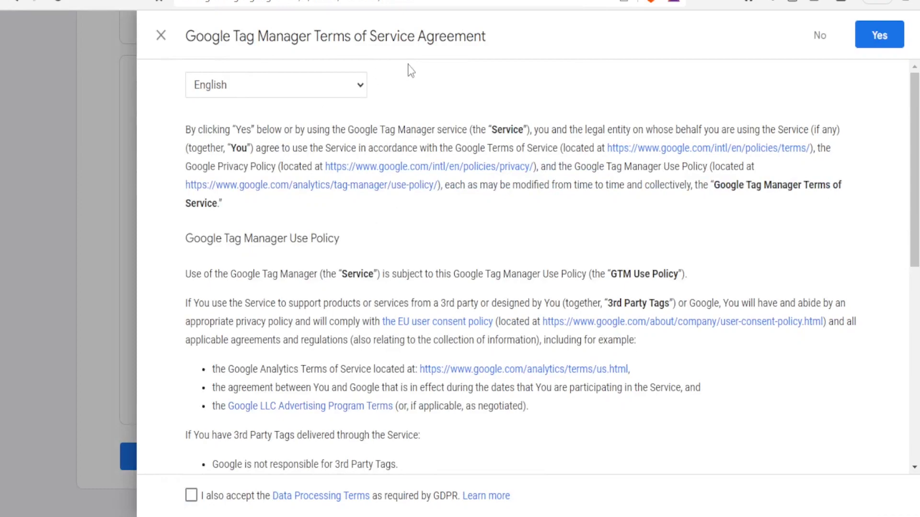
pyautogui.moveTo(915, 204); pyautogui.dragTo(914, 175)
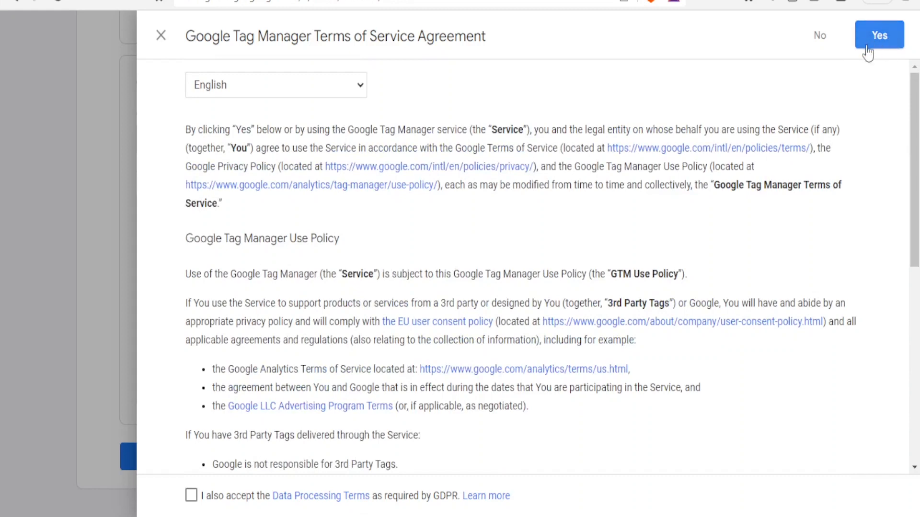
pyautogui.click(882, 42)
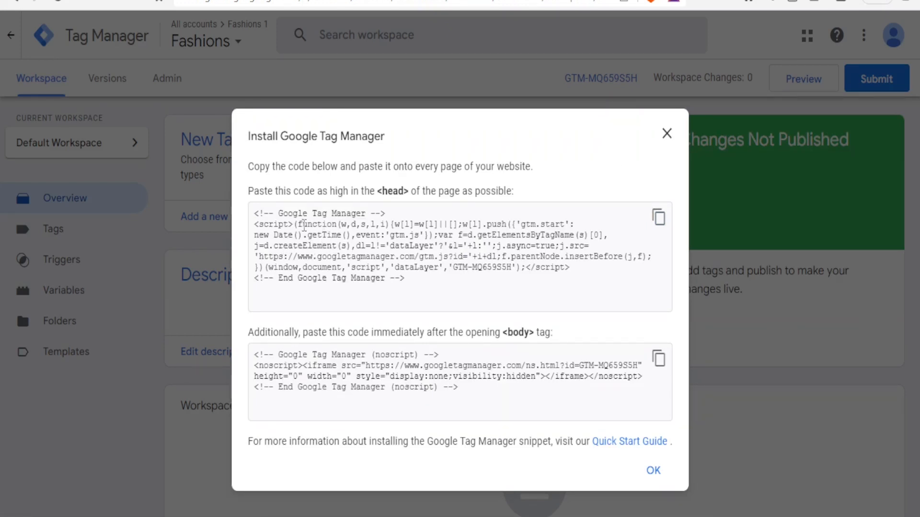
# Step: Highlight the head and body installation snippets and copy the Google Tag Manager code intended for the page's head
pyautogui.moveTo(253, 215); pyautogui.dragTo(415, 291)
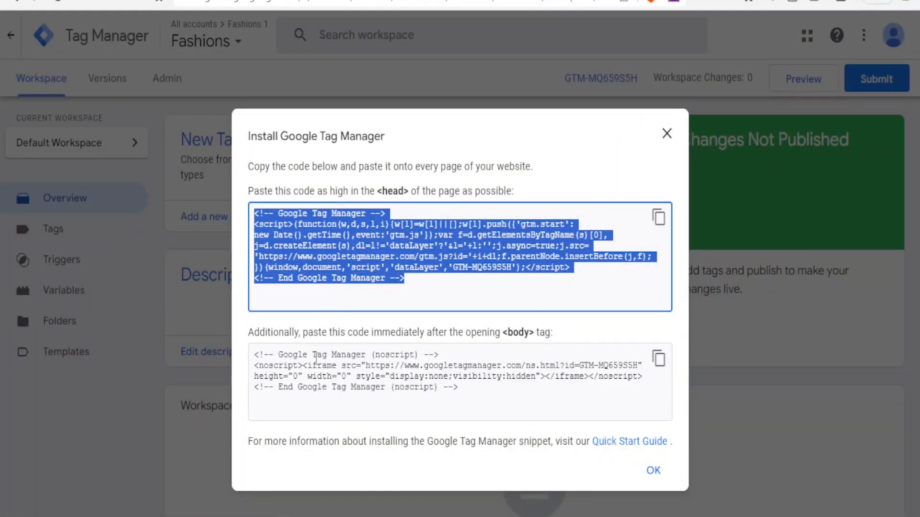
pyautogui.click(268, 360)
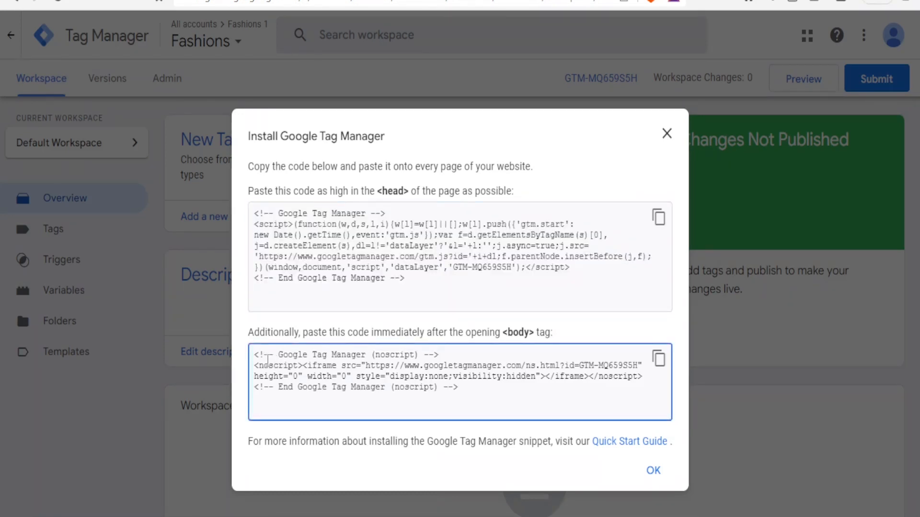
pyautogui.moveTo(466, 394); pyautogui.dragTo(254, 355)
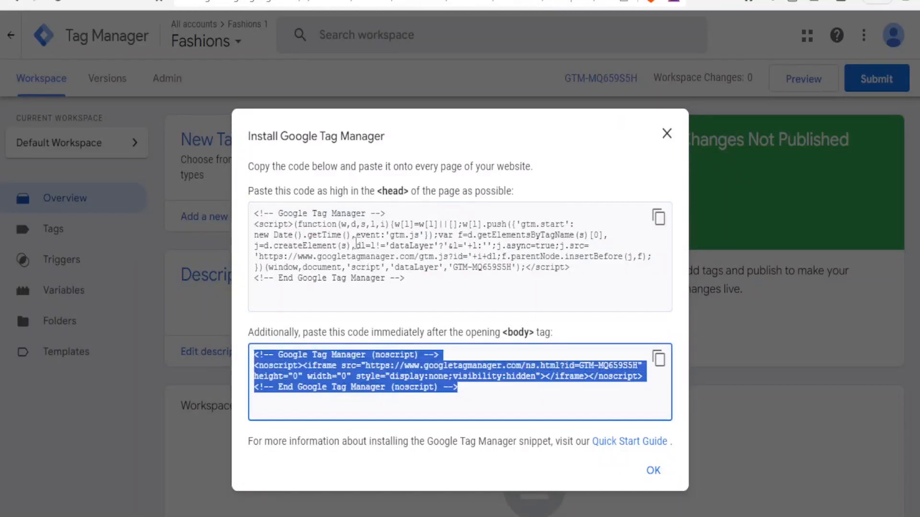
pyautogui.click(356, 241)
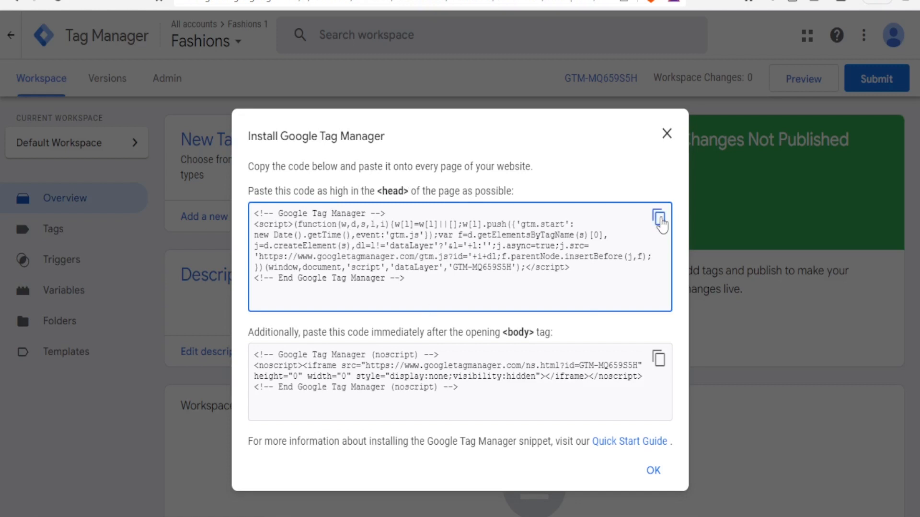
pyautogui.click(659, 218)
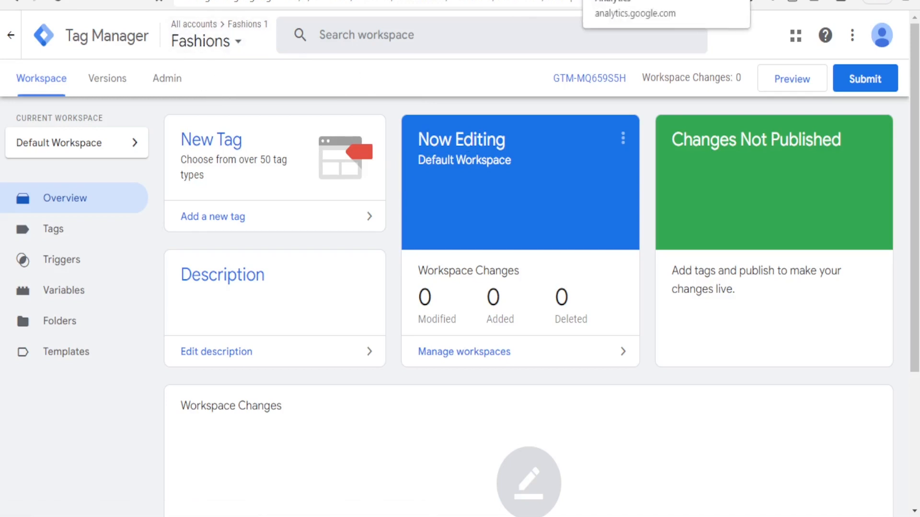
# Step: Switch to Google Analytics and start measuring to begin setting up a new account
pyautogui.click(628, 0)
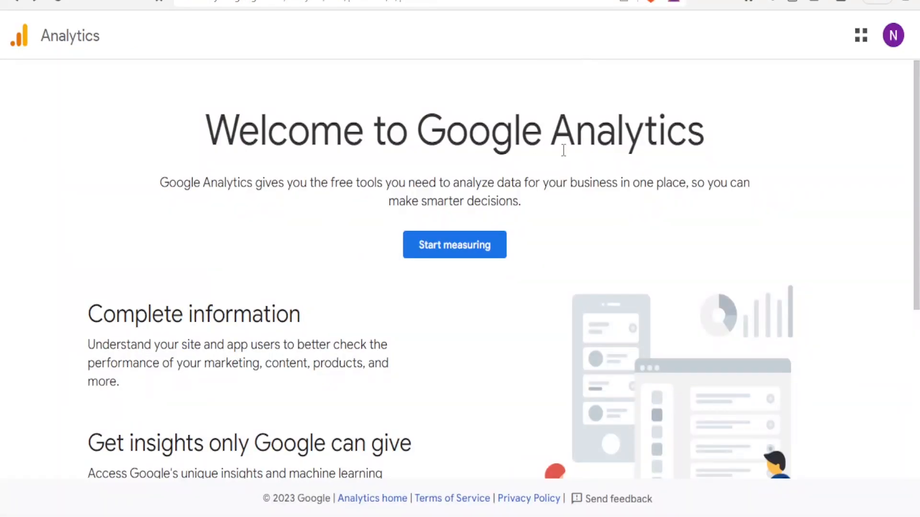
pyautogui.moveTo(915, 206); pyautogui.dragTo(913, 166)
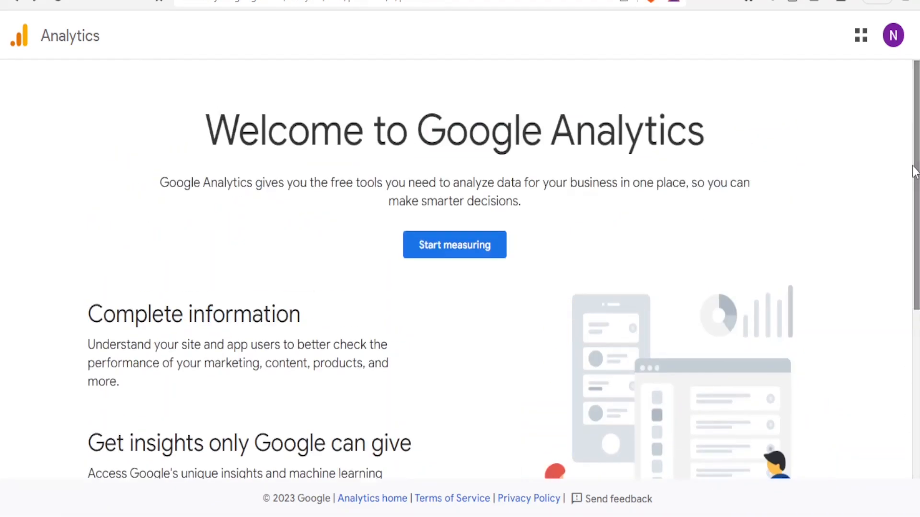
pyautogui.click(478, 249)
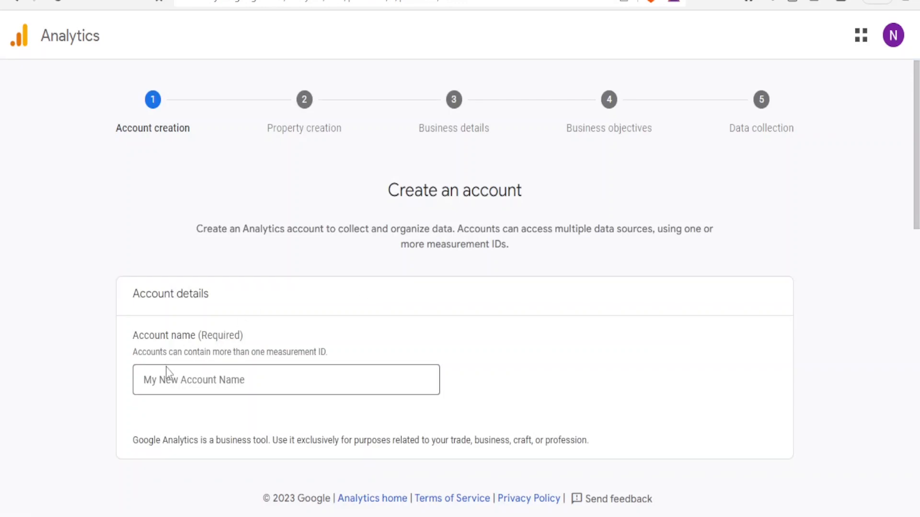
# Step: Name the Analytics account Fashions 1 and continue to property creation
pyautogui.click(156, 380)
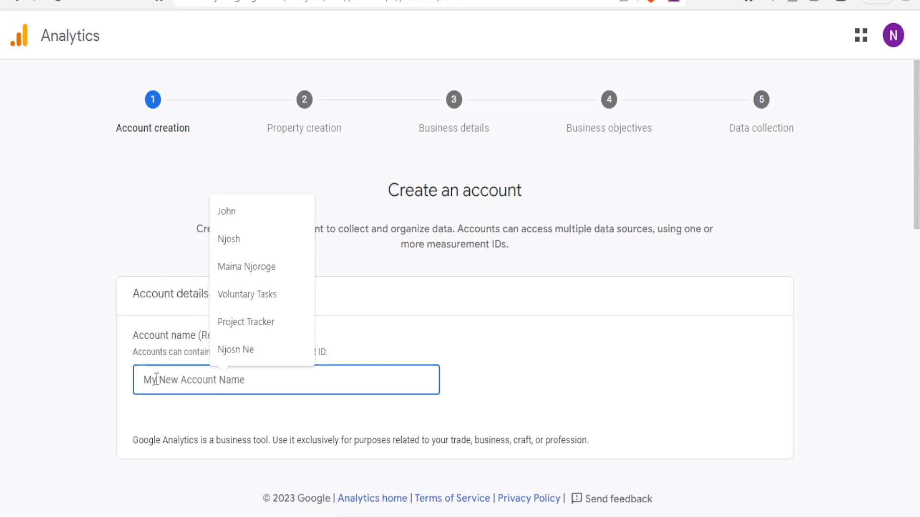
pyautogui.write('Fashions 1')
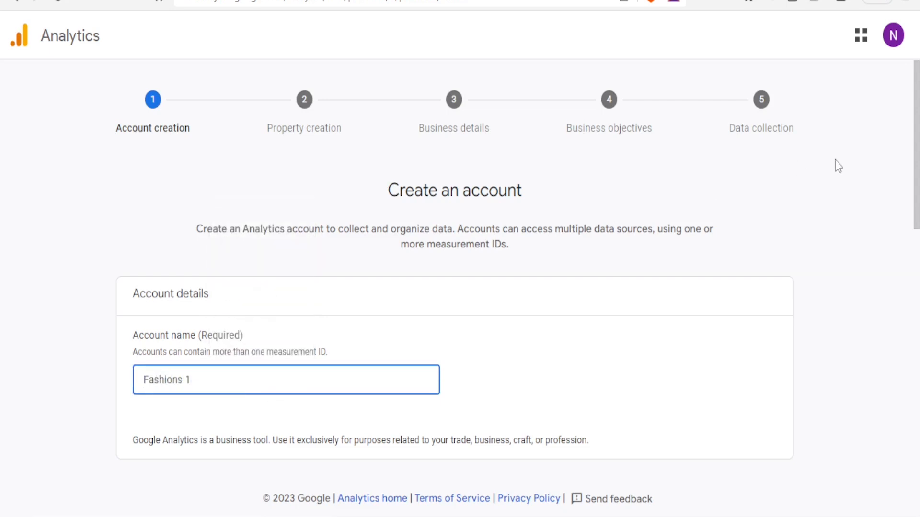
pyautogui.moveTo(914, 167); pyautogui.dragTo(913, 250)
pyautogui.moveTo(911, 280); pyautogui.dragTo(905, 338)
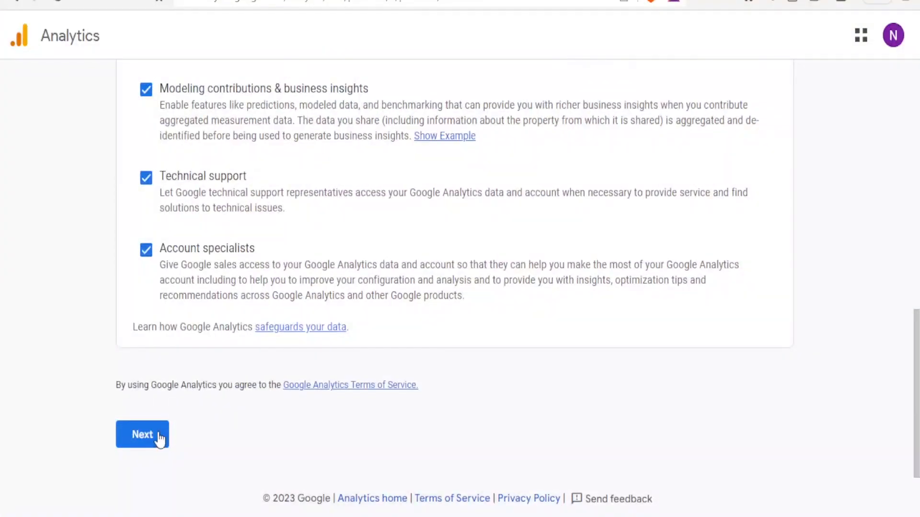
pyautogui.click(162, 438)
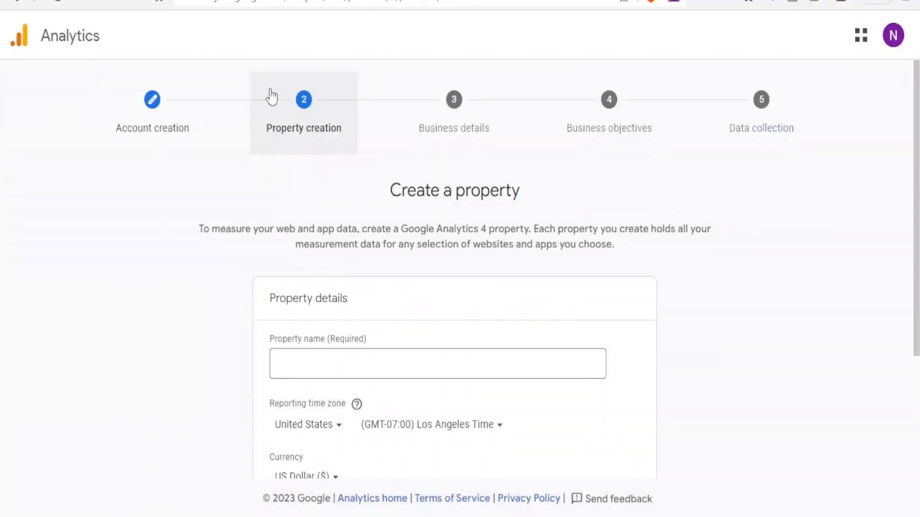
# Step: Name the Analytics property Fashions and continue to the business details
pyautogui.click(296, 365)
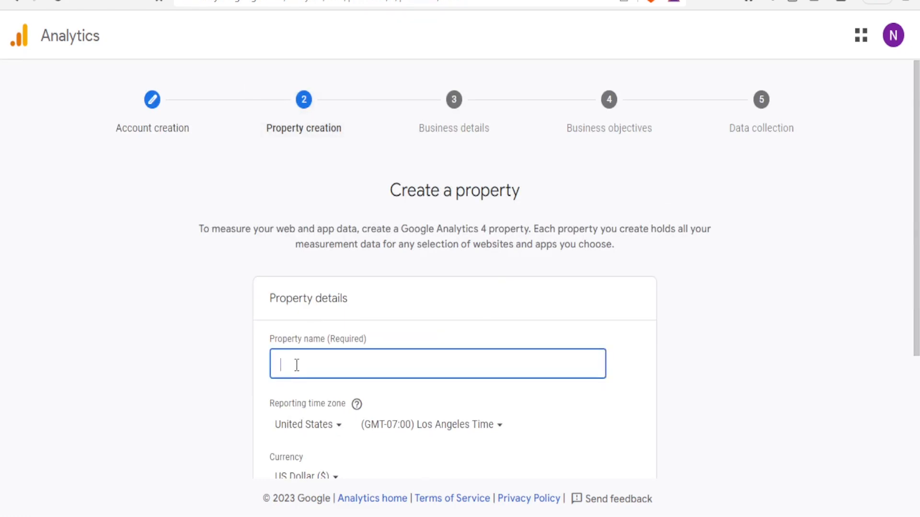
pyautogui.write('Fashions')
pyautogui.scroll(-3, 546, 268)
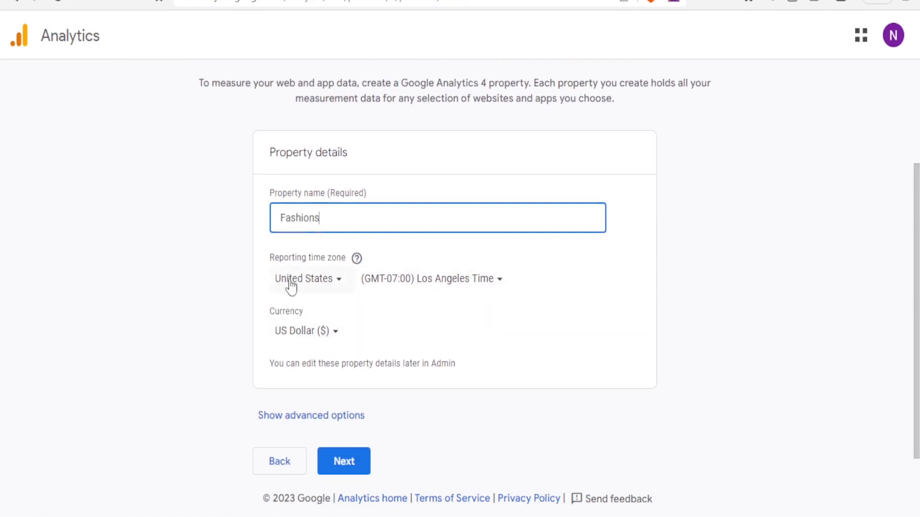
pyautogui.click(359, 474)
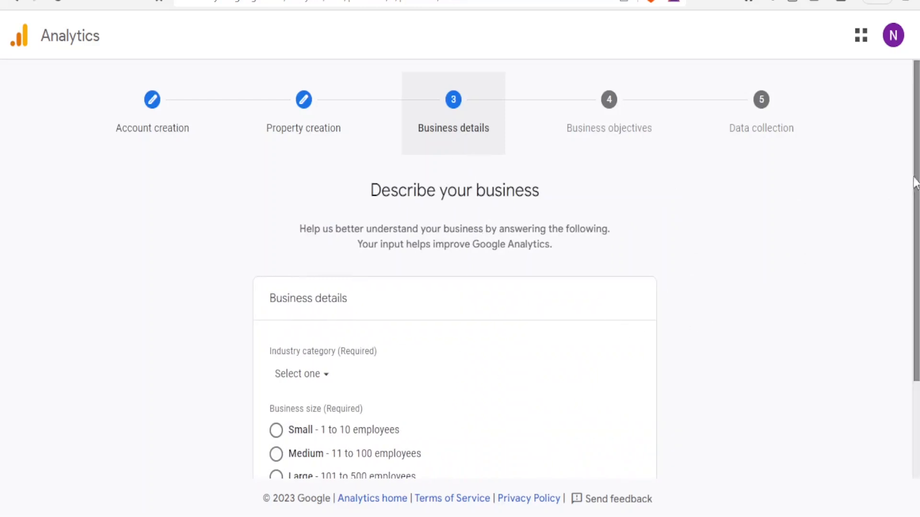
# Step: Describe the business as Small (1 to 10 employees) in the Beauty & Fitness industry and continue to the business objectives
pyautogui.moveTo(915, 187); pyautogui.dragTo(912, 298)
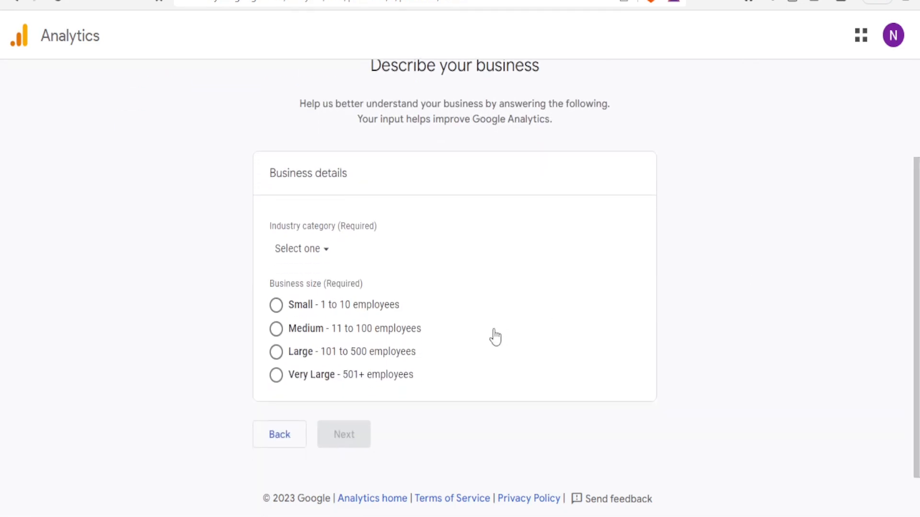
pyautogui.click(278, 309)
pyautogui.click(325, 253)
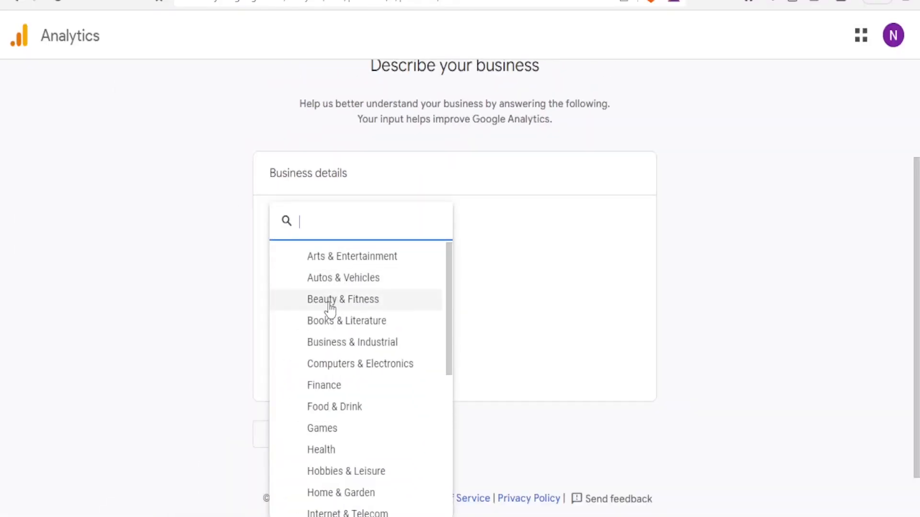
pyautogui.click(329, 304)
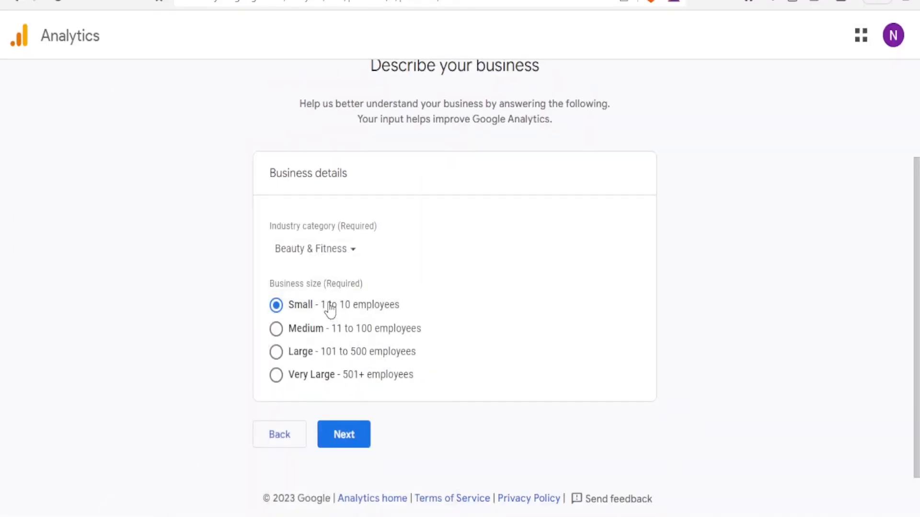
pyautogui.click(356, 443)
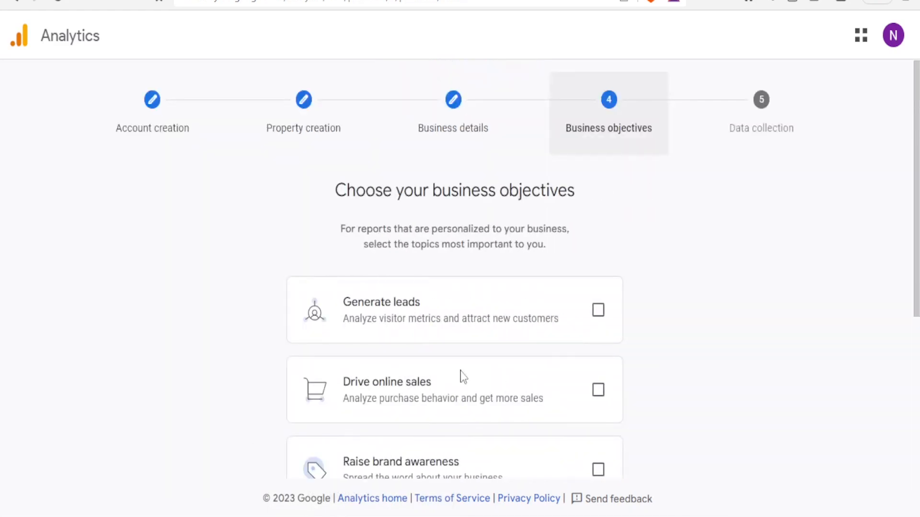
# Step: Choose Generate leads as the business objective for the Analytics property
pyautogui.moveTo(916, 111); pyautogui.dragTo(913, 184)
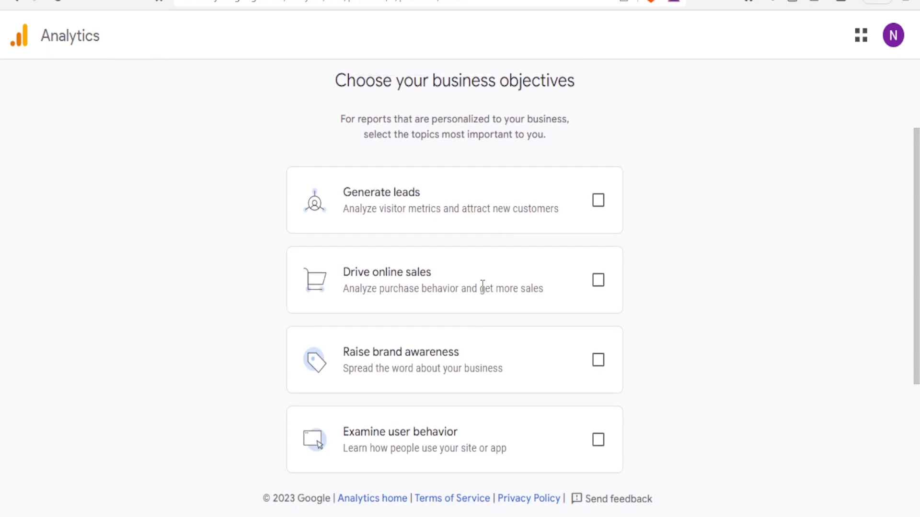
pyautogui.click(598, 216)
pyautogui.click(594, 286)
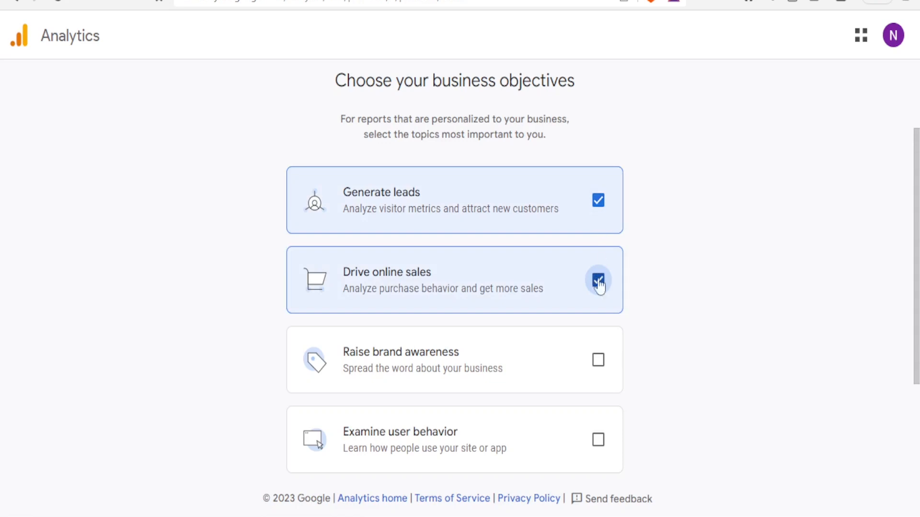
pyautogui.click(597, 359)
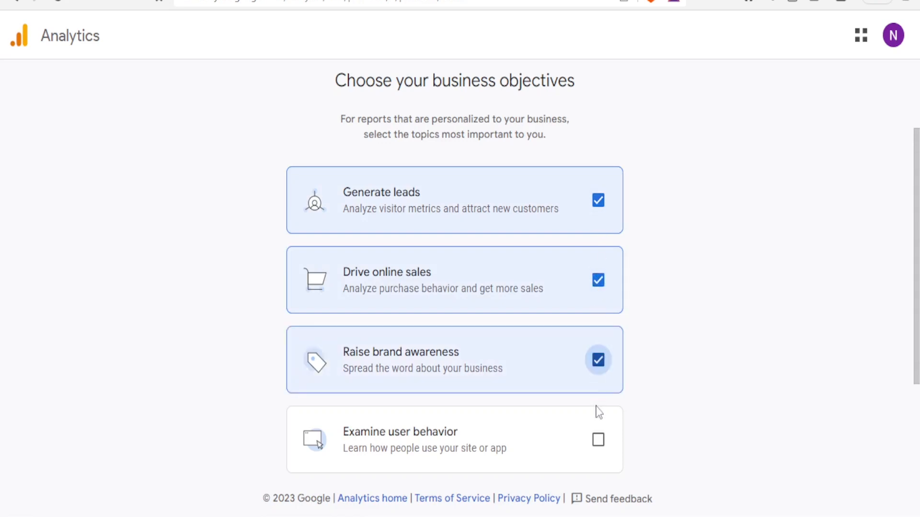
pyautogui.click(596, 442)
pyautogui.click(596, 441)
pyautogui.click(600, 362)
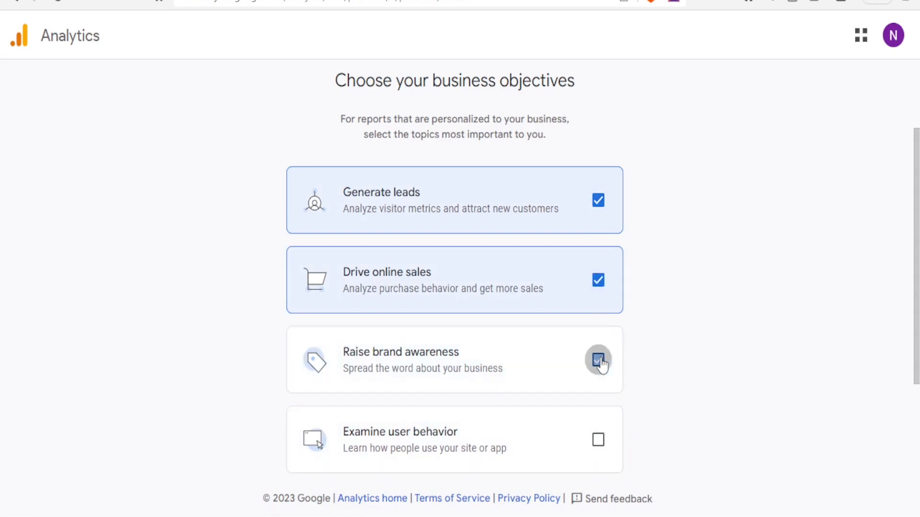
pyautogui.click(599, 284)
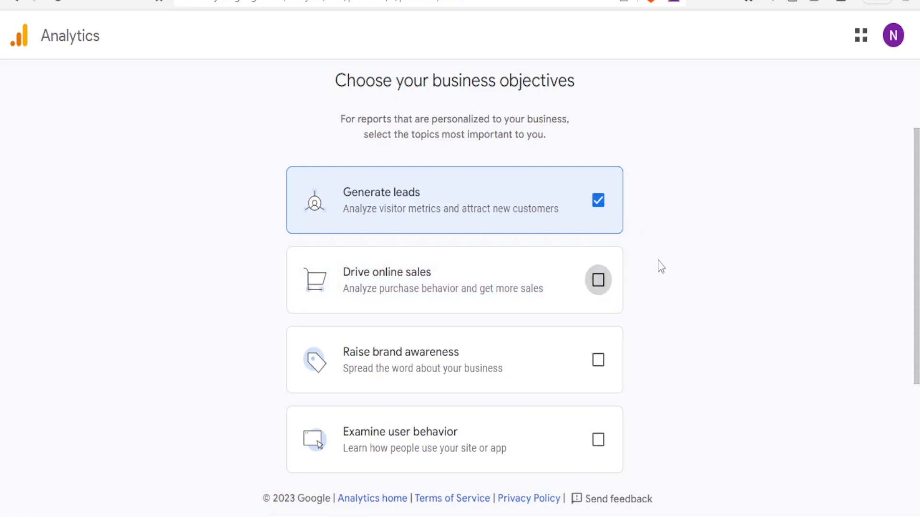
# Step: Create the Analytics account and accept the Terms of Service for the United States together with the GDPR Data Processing Terms
pyautogui.moveTo(915, 214); pyautogui.dragTo(915, 365)
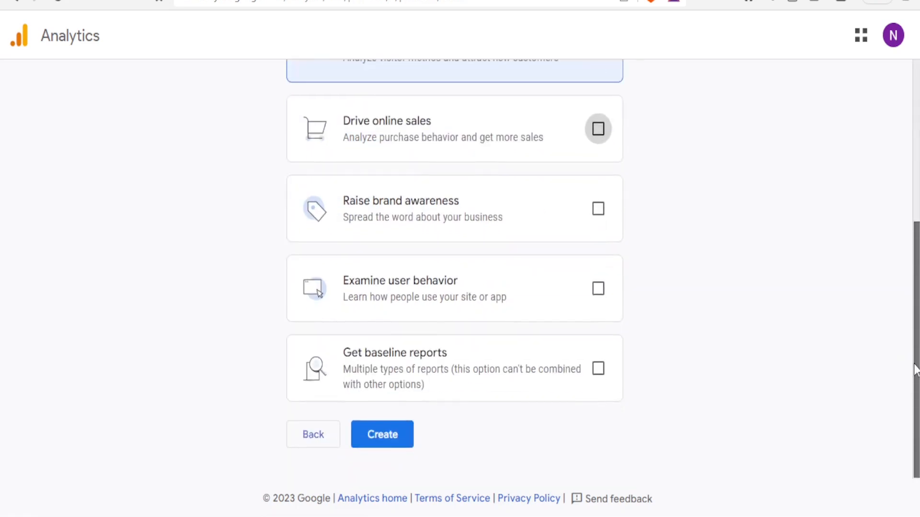
pyautogui.click(406, 438)
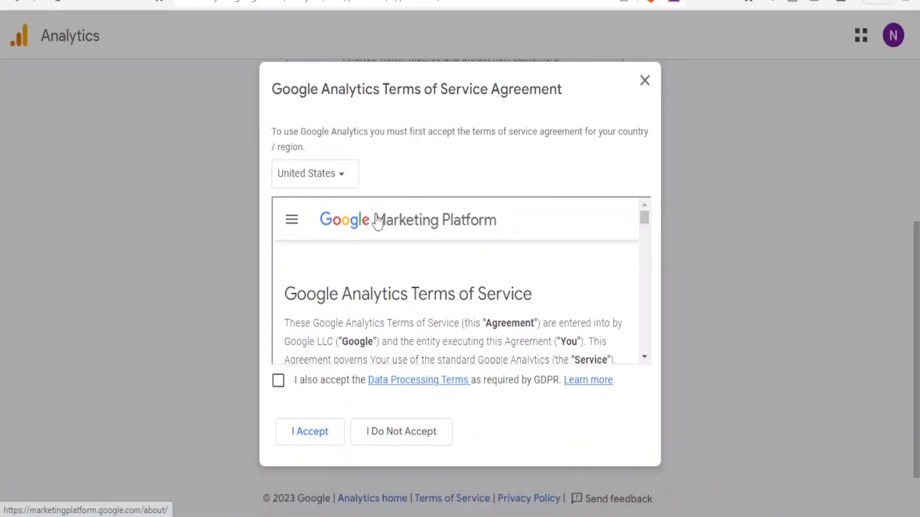
pyautogui.click(278, 382)
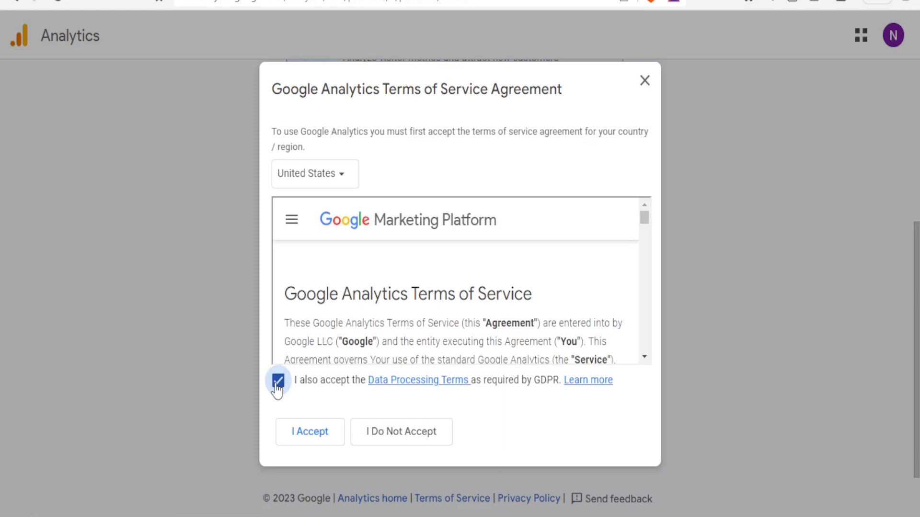
pyautogui.click(310, 433)
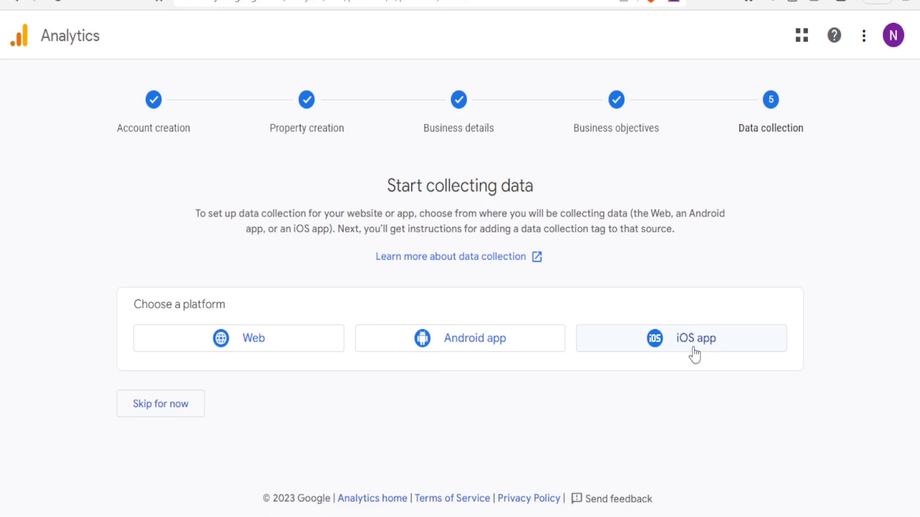
pyautogui.click(258, 341)
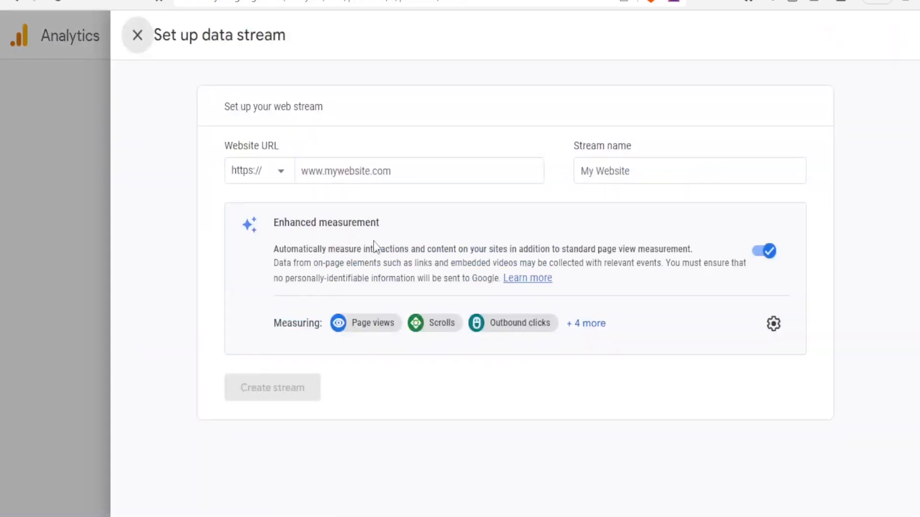
pyautogui.click(330, 173)
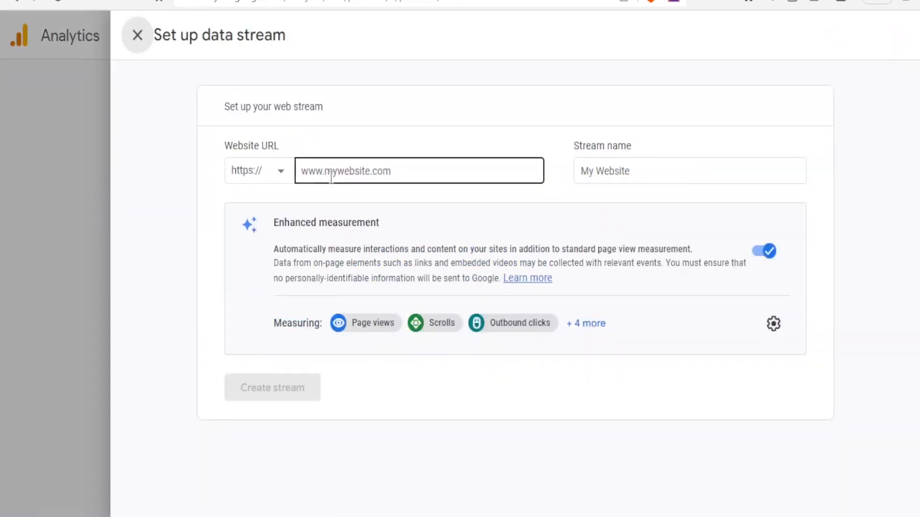
pyautogui.click(371, 170)
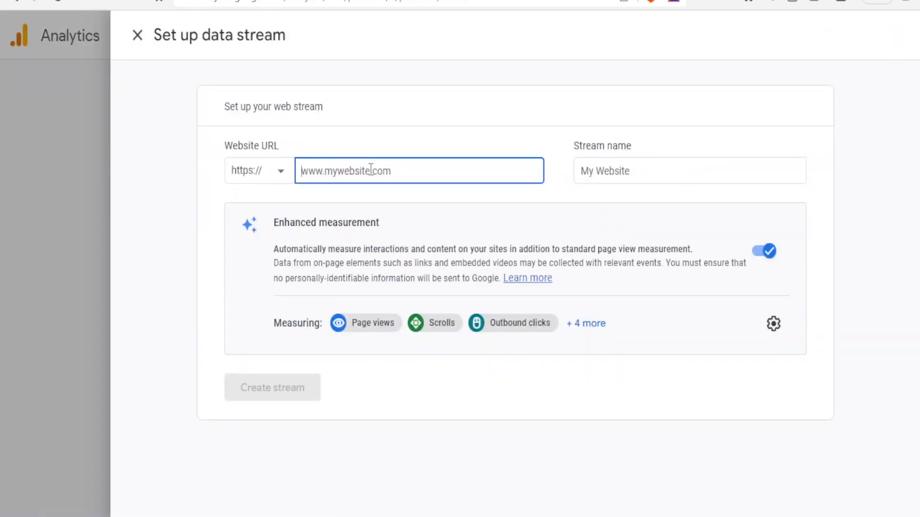
pyautogui.write('www.njosh.com')
pyautogui.click(588, 172)
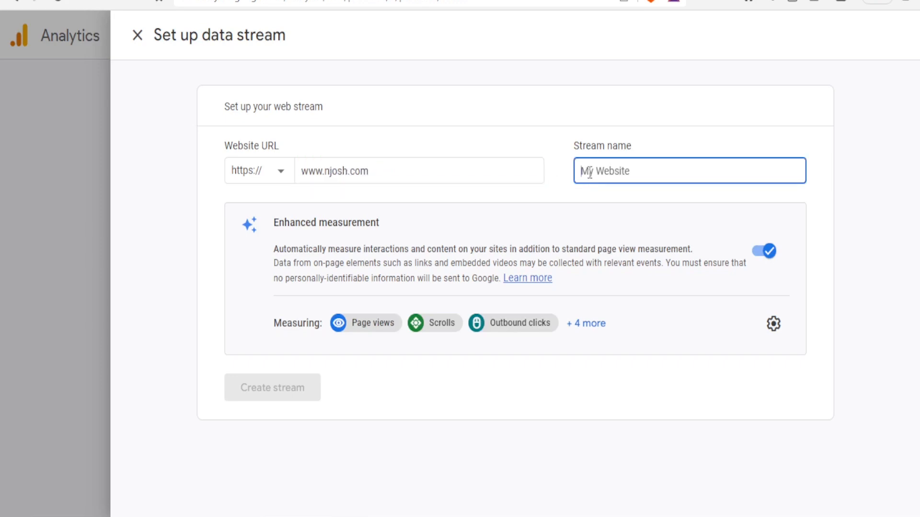
pyautogui.moveTo(372, 171); pyautogui.dragTo(329, 172)
pyautogui.click(612, 177)
pyautogui.write('njosh.com')
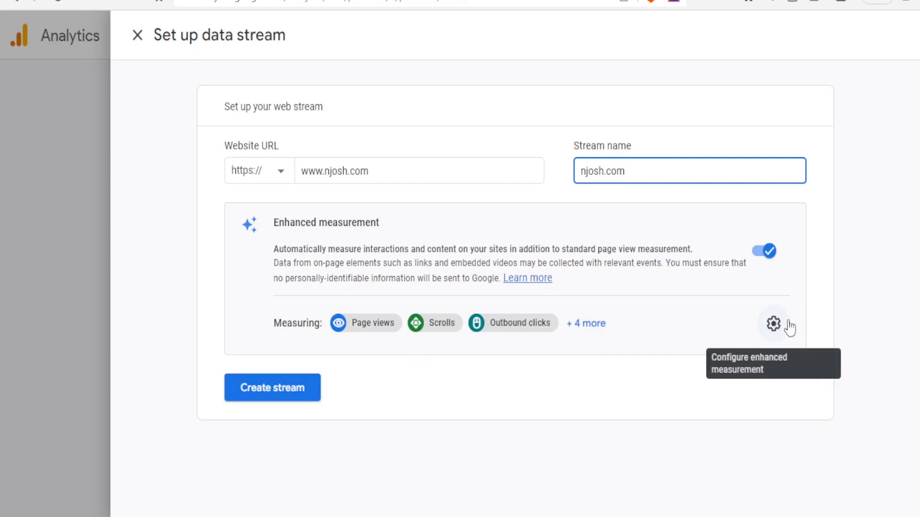
pyautogui.click(269, 390)
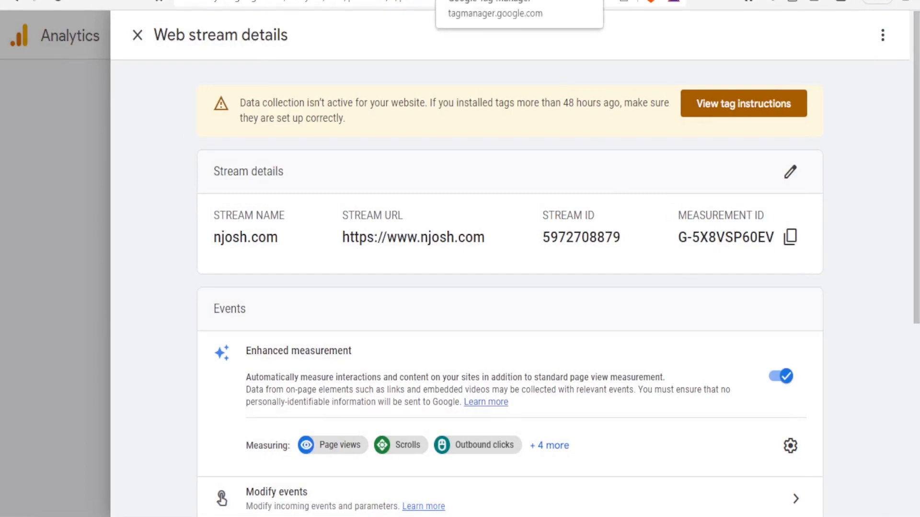
# Step: Switch to Google Tag Manager, where the untitled tag is open
pyautogui.click(484, 0)
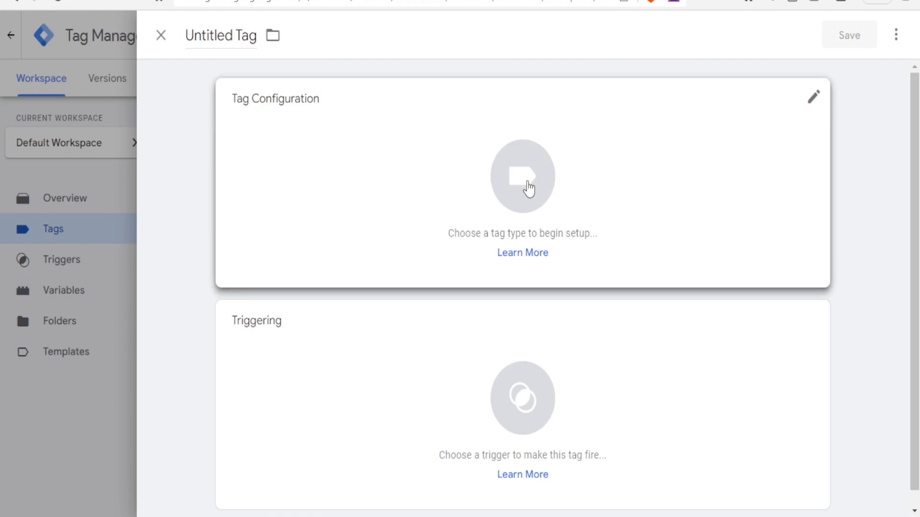
# Step: Configure the untitled tag as Google Analytics: GA4 Configuration with the All Pages trigger
pyautogui.click(528, 188)
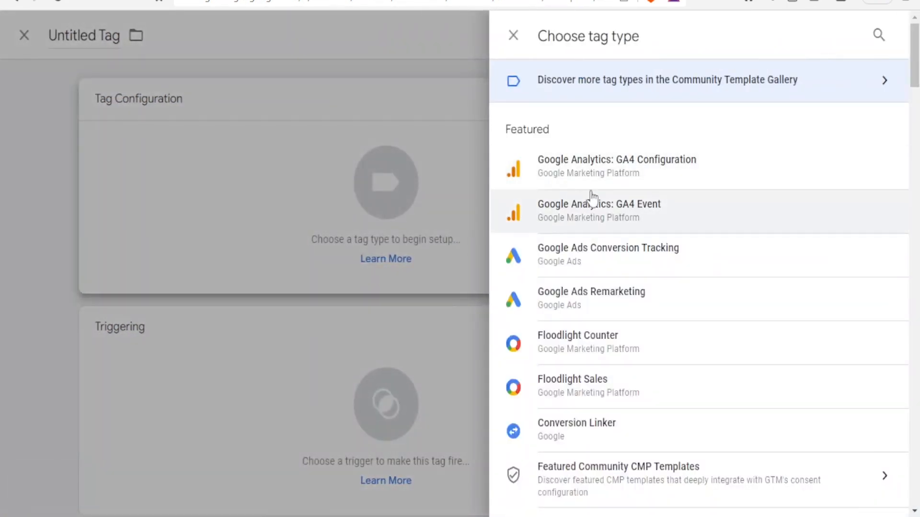
pyautogui.click(618, 168)
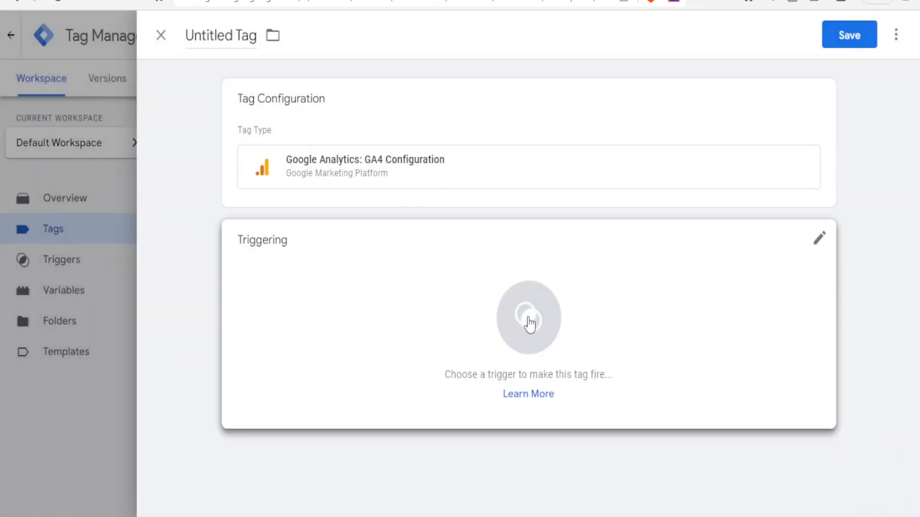
pyautogui.click(528, 319)
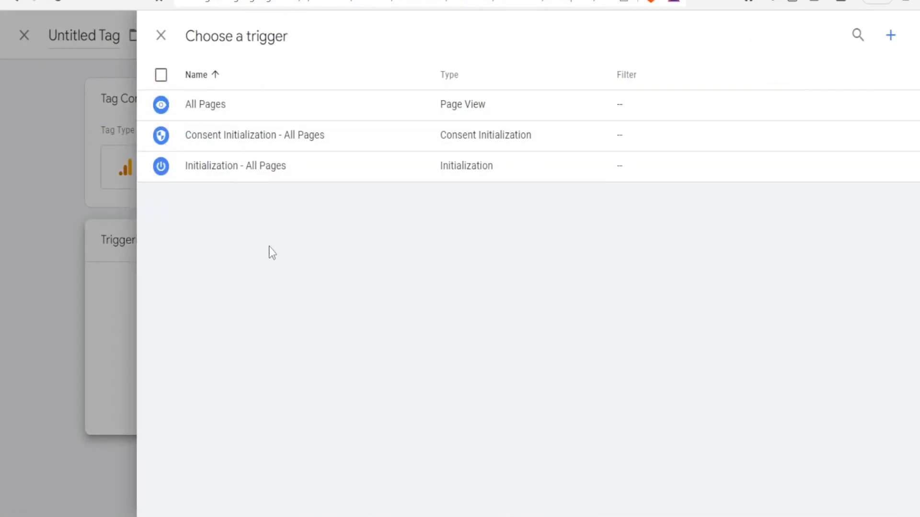
pyautogui.click(245, 113)
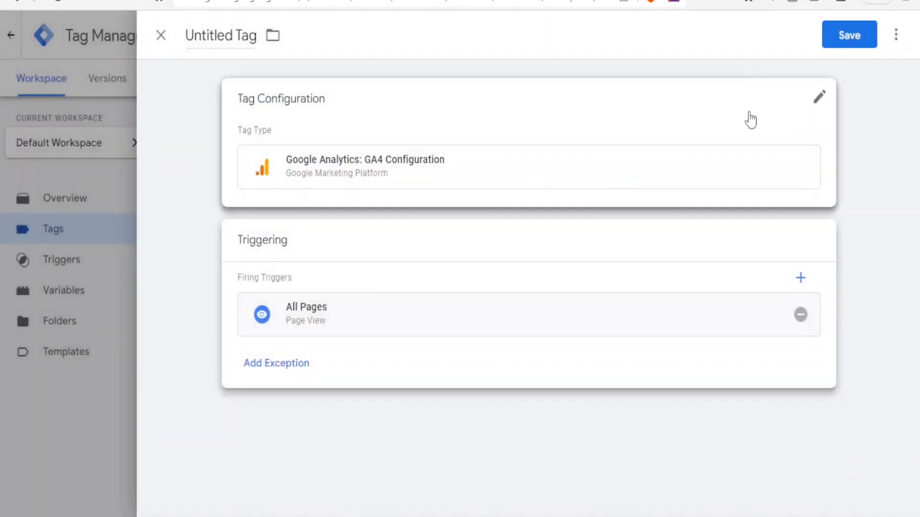
# Step: Try to save the tag under the name Google Analytics GA4 Configuration fashion
pyautogui.click(846, 36)
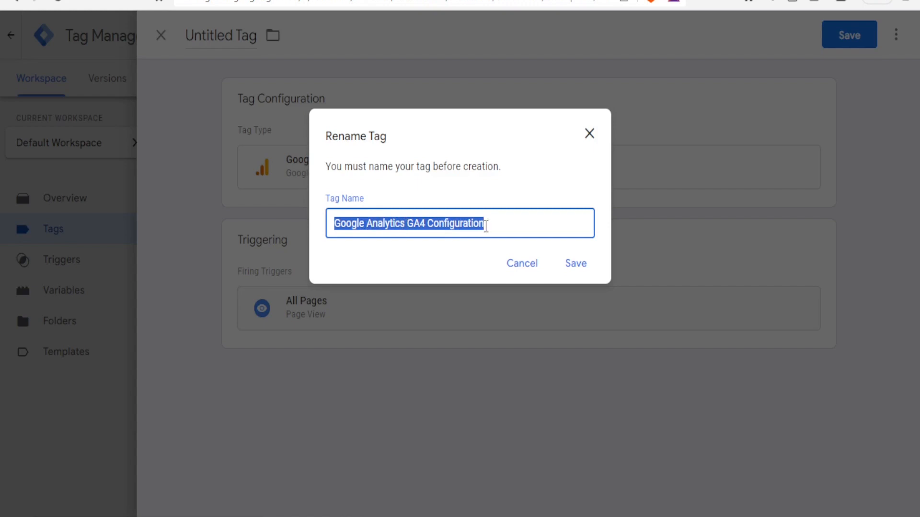
pyautogui.click(487, 226)
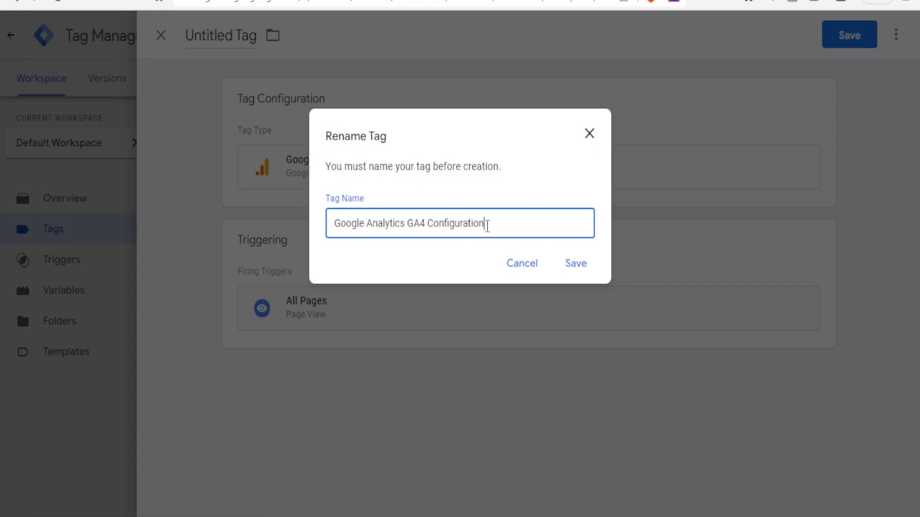
pyautogui.moveTo(486, 224); pyautogui.dragTo(385, 224)
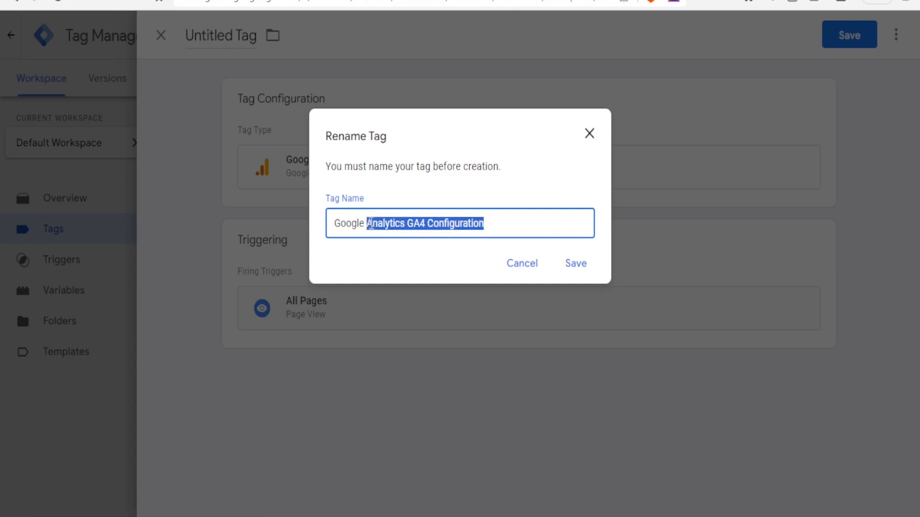
pyautogui.click(489, 226)
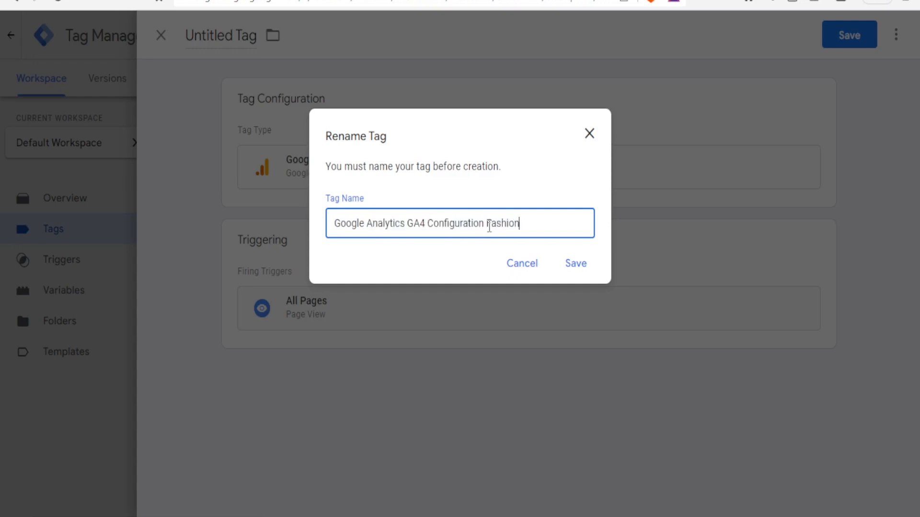
pyautogui.click(577, 264)
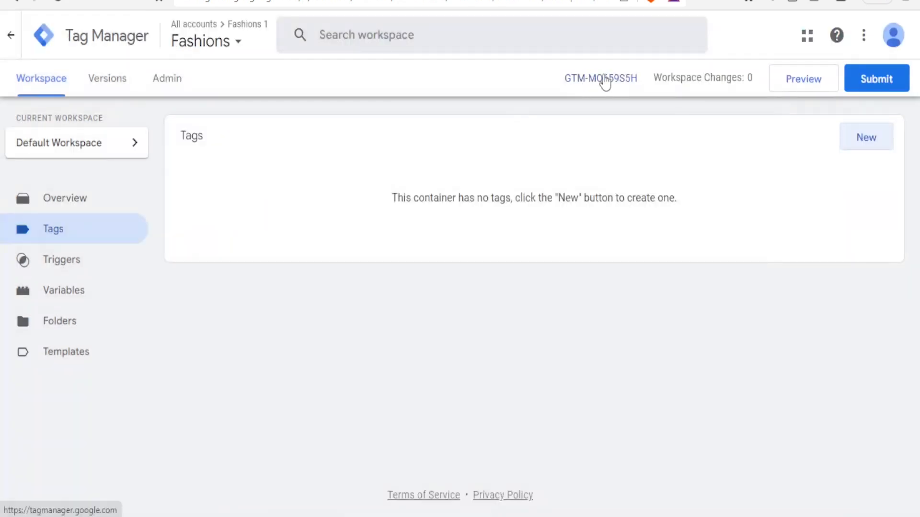
# Step: Copy the Tag Manager container ID of the Fashions container
pyautogui.rightClick(604, 79)
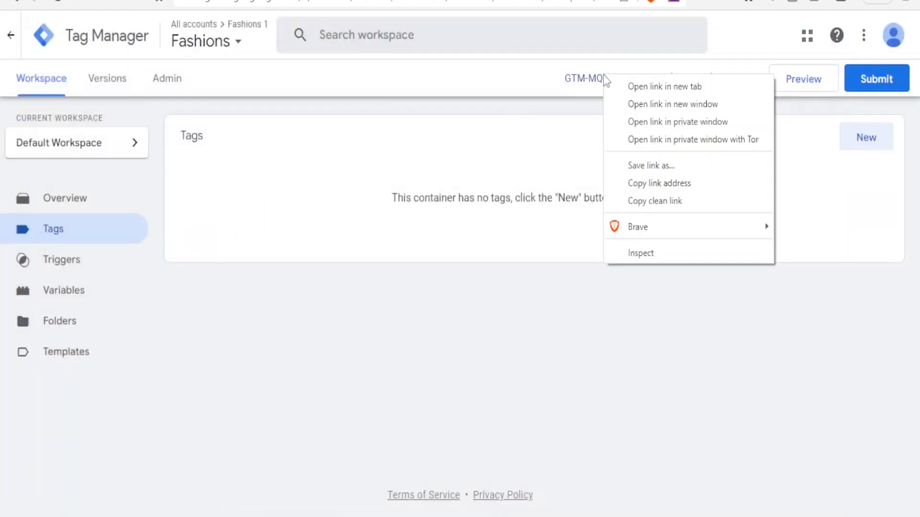
pyautogui.click(556, 76)
pyautogui.moveTo(556, 75); pyautogui.dragTo(638, 91)
pyautogui.hotkey('ctrl', 'c')
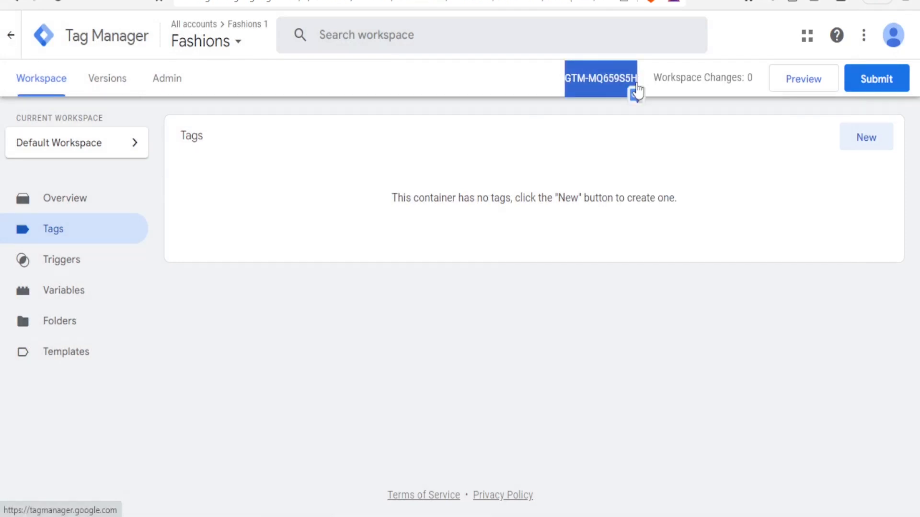
# Step: Create a new tag with the All Pages trigger and the Google Analytics: GA4 Configuration type
pyautogui.click(857, 147)
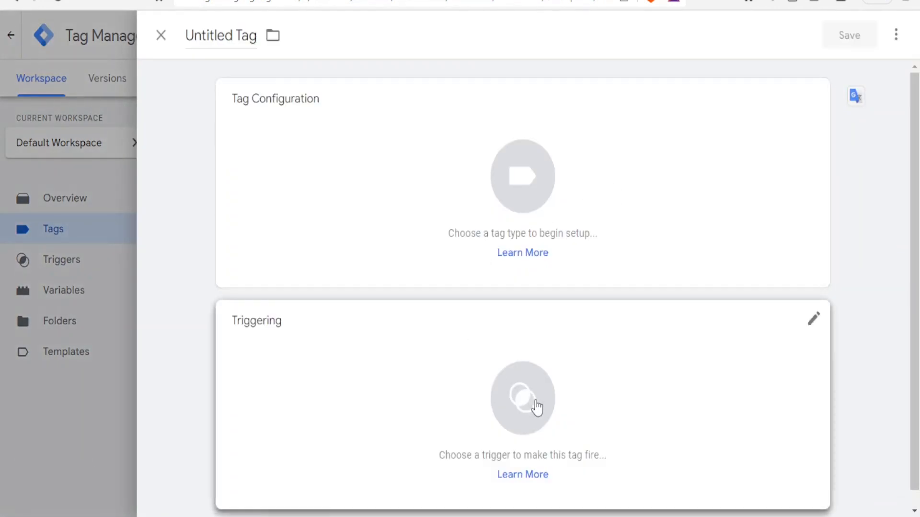
pyautogui.click(536, 407)
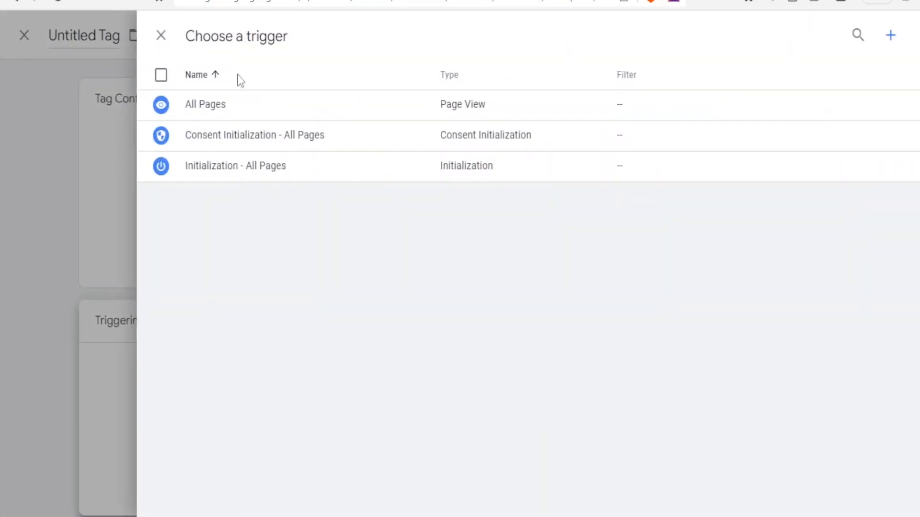
pyautogui.click(206, 107)
pyautogui.click(352, 283)
pyautogui.click(566, 175)
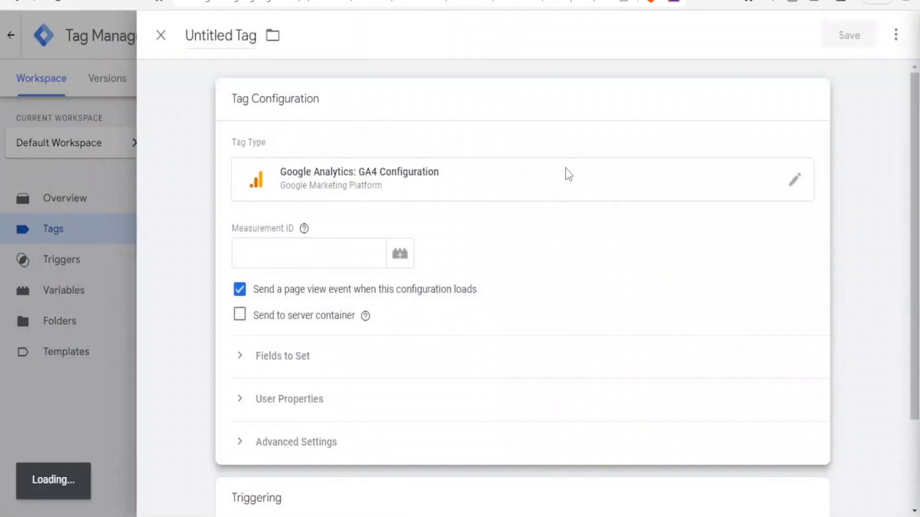
# Step: Paste the copied container ID as the Measurement ID and save the tag as Google Analytics GA4 Configuration fashions
pyautogui.click(308, 250)
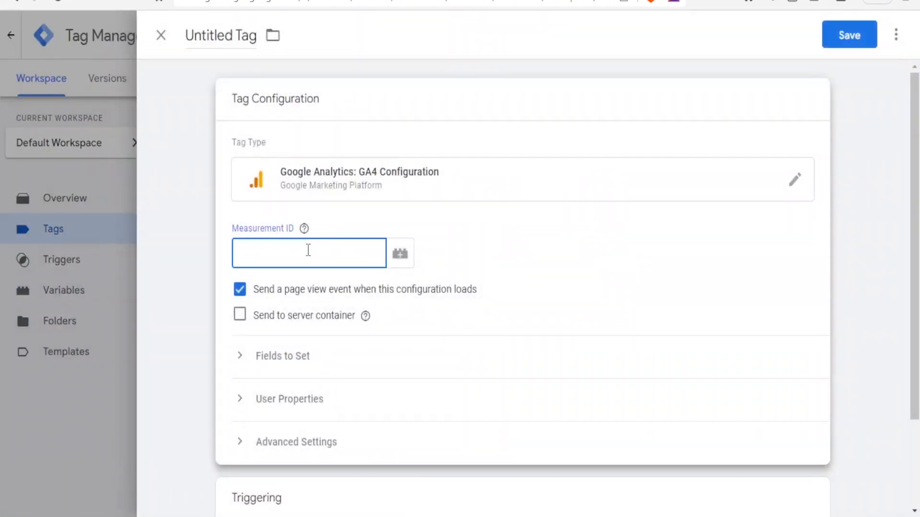
pyautogui.hotkey('ctrl', 'v')
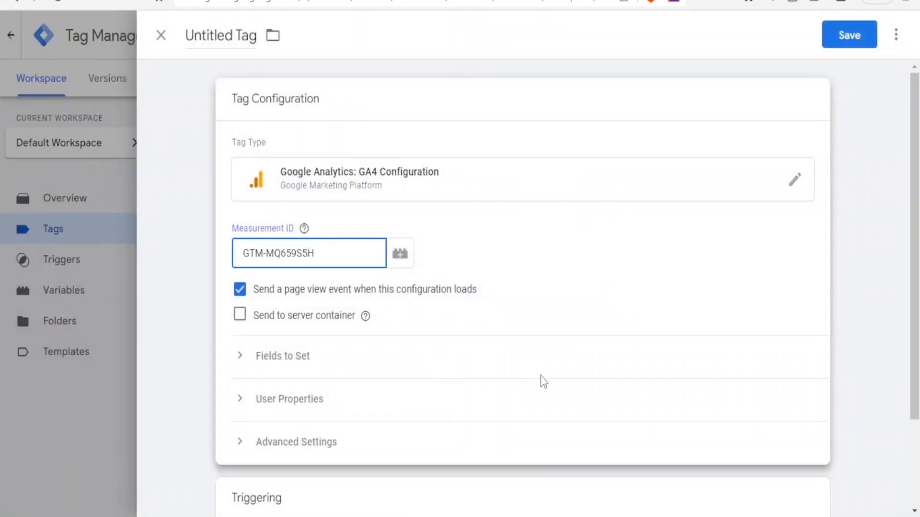
pyautogui.click(841, 39)
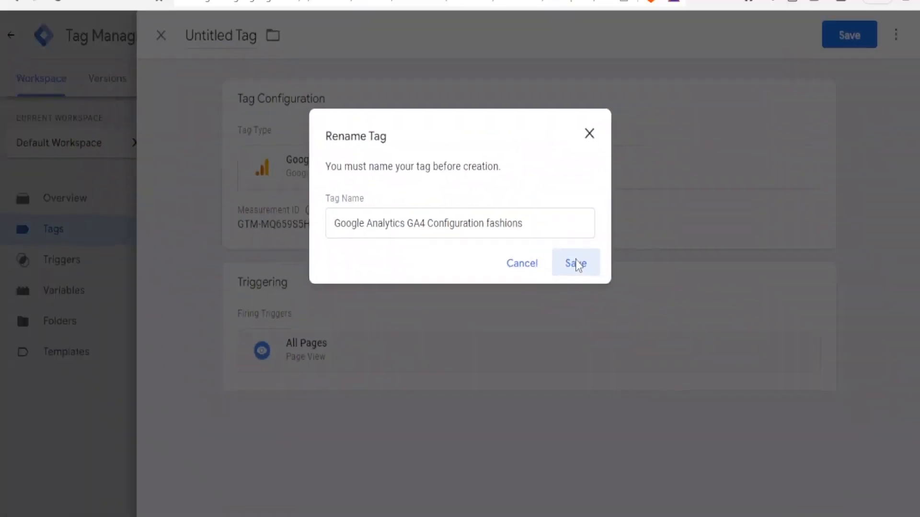
pyautogui.click(576, 264)
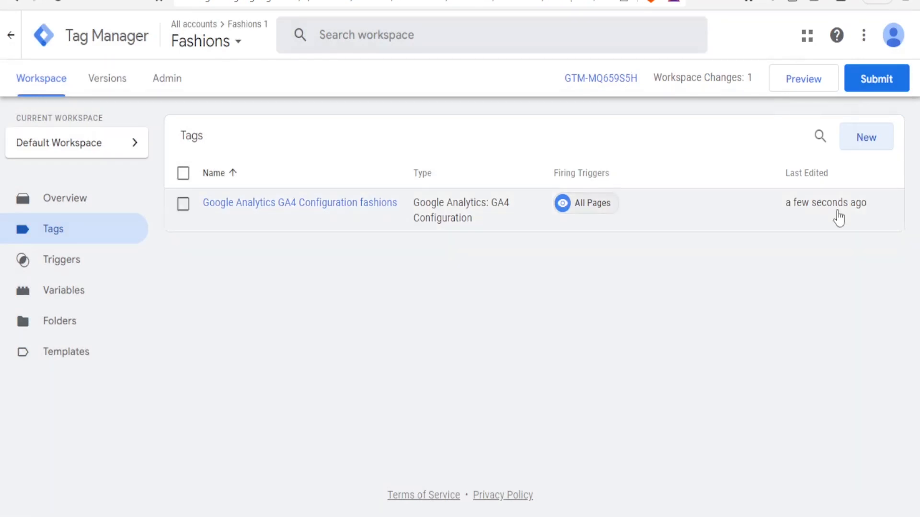
# Step: Submit and publish the workspace changes to the Live environment, entering Fashions as both the version name and description
pyautogui.click(866, 86)
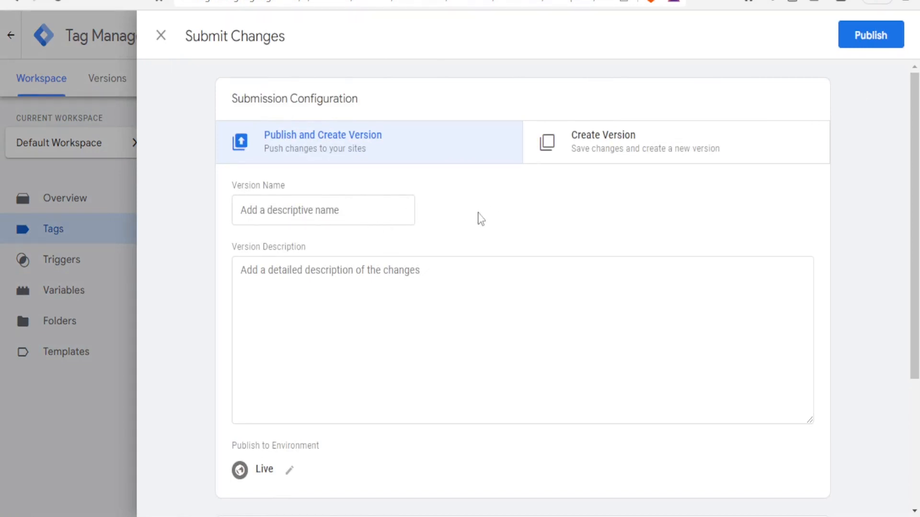
pyautogui.click(865, 36)
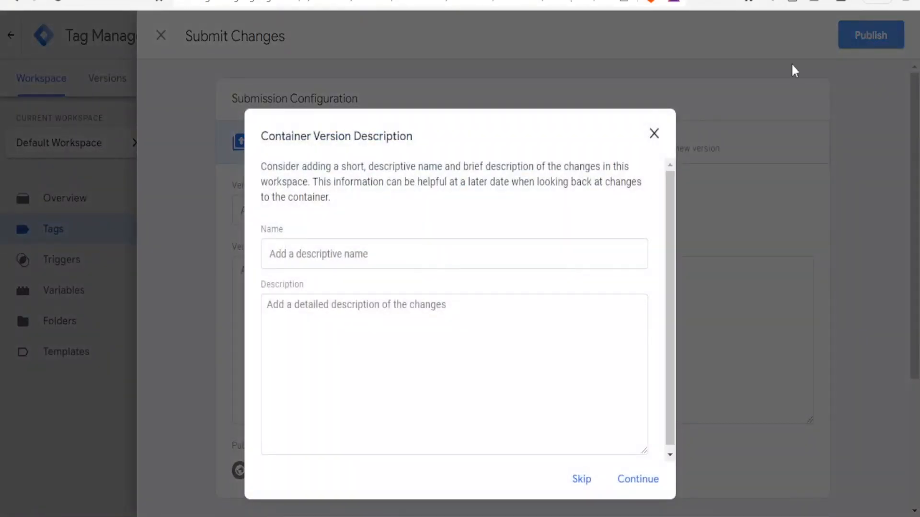
pyautogui.click(420, 256)
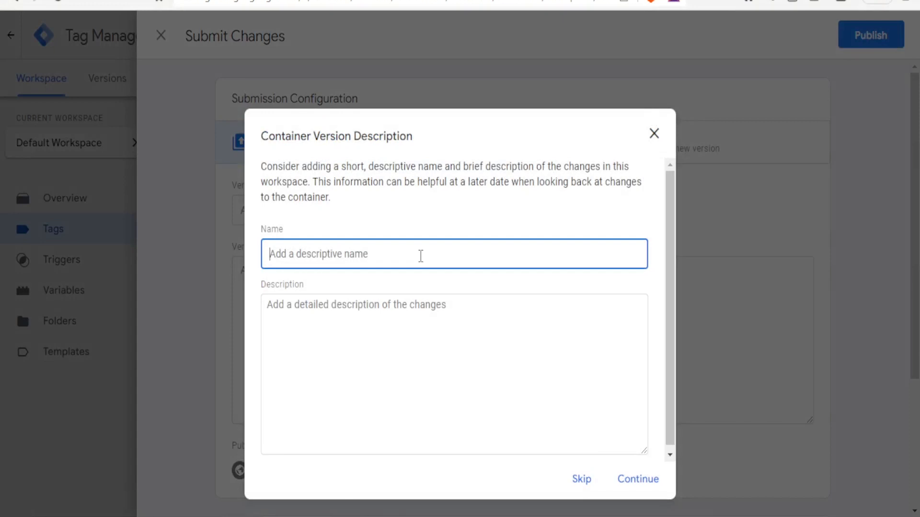
pyautogui.write('Fashions')
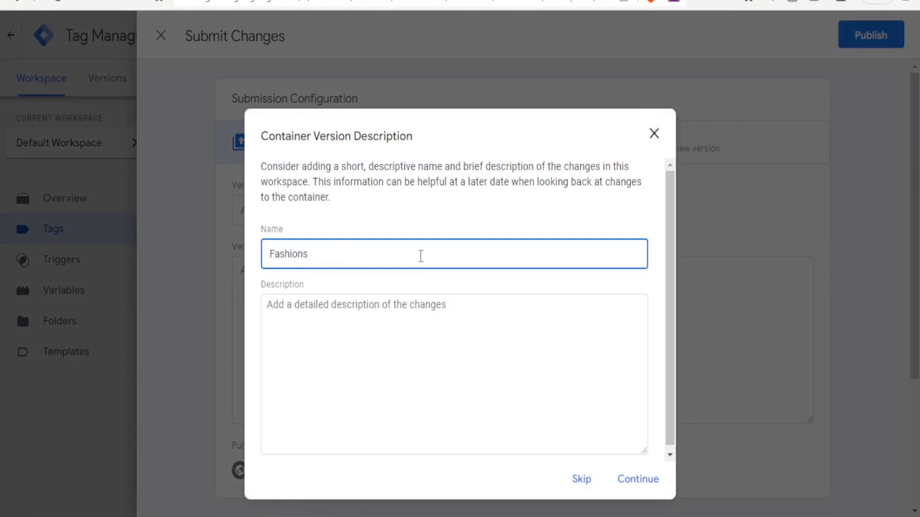
pyautogui.click(340, 320)
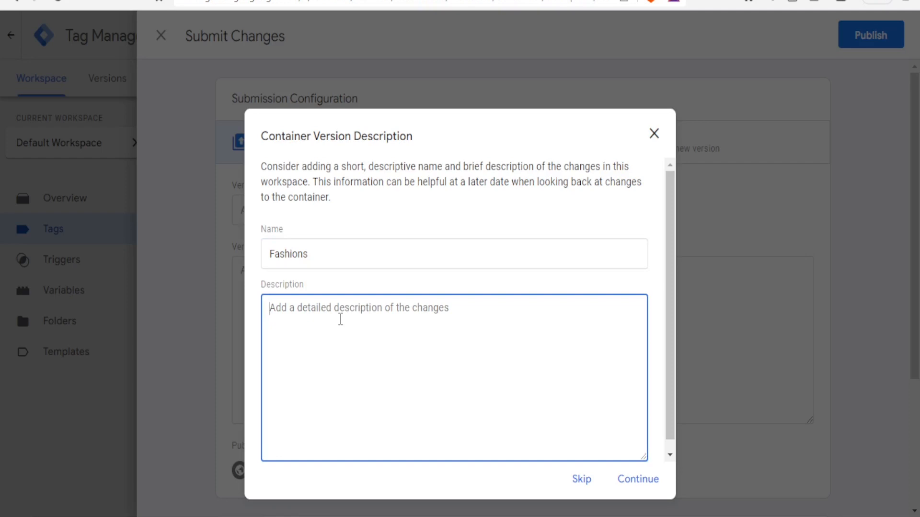
pyautogui.write('Fashions')
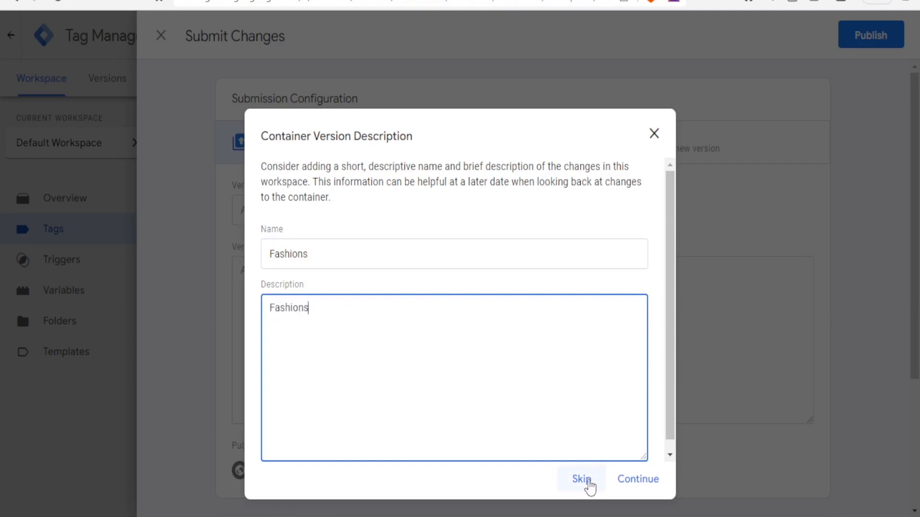
pyautogui.click(589, 481)
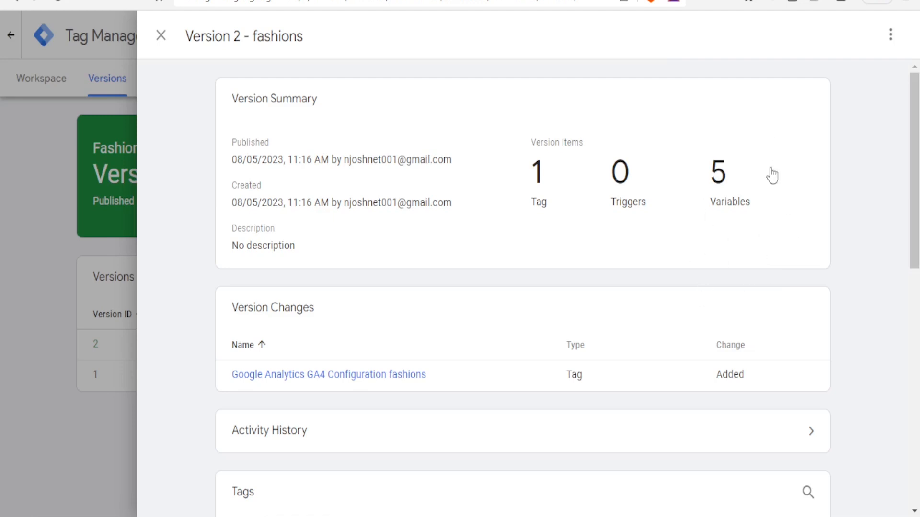
# Step: Switch to Google Analytics, finish the data collection setup and save the email communication preferences with every option unselected
pyautogui.click(637, 1)
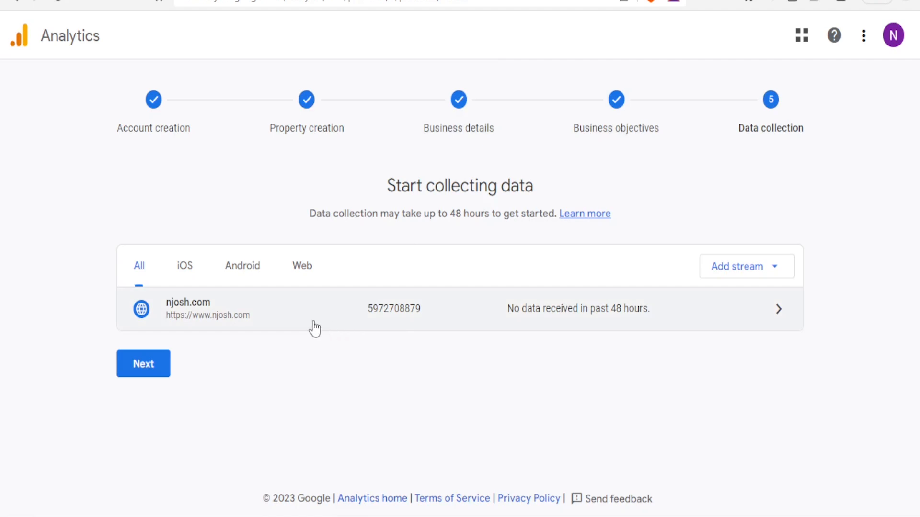
pyautogui.click(289, 318)
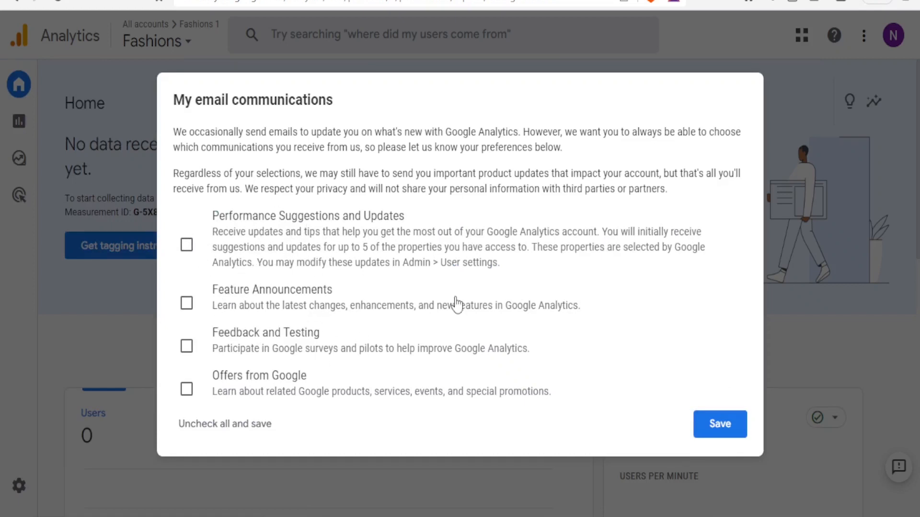
pyautogui.click(719, 424)
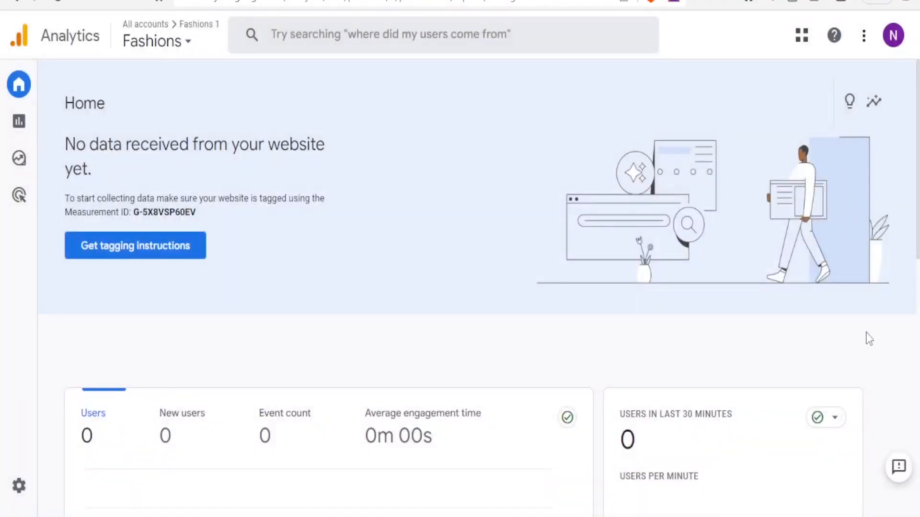
# Step: Open the Realtime report of the Fashions property
pyautogui.moveTo(917, 155)
pyautogui.mouseDown()
pyautogui.moveTo(917, 207)
pyautogui.moveTo(916, 160)
pyautogui.mouseUp()
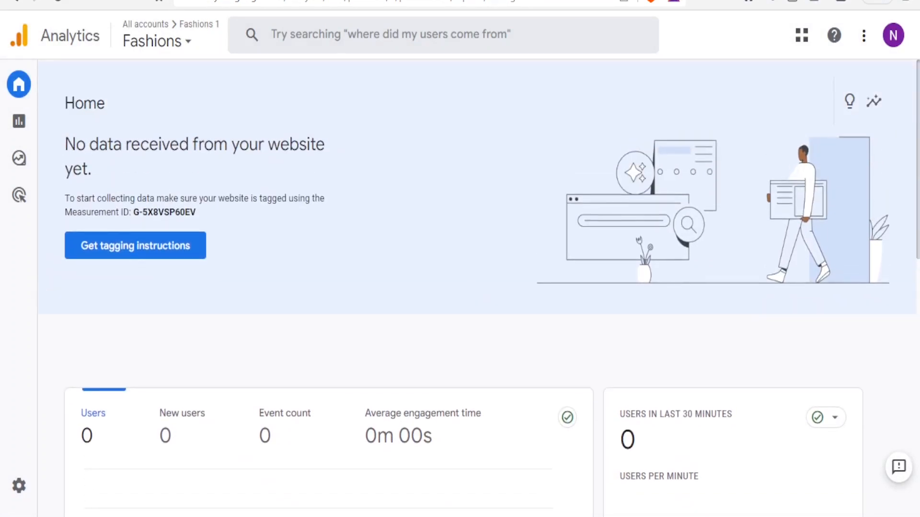
pyautogui.moveTo(916, 160)
pyautogui.mouseDown()
pyautogui.moveTo(915, 262)
pyautogui.moveTo(916, 162)
pyautogui.mouseUp()
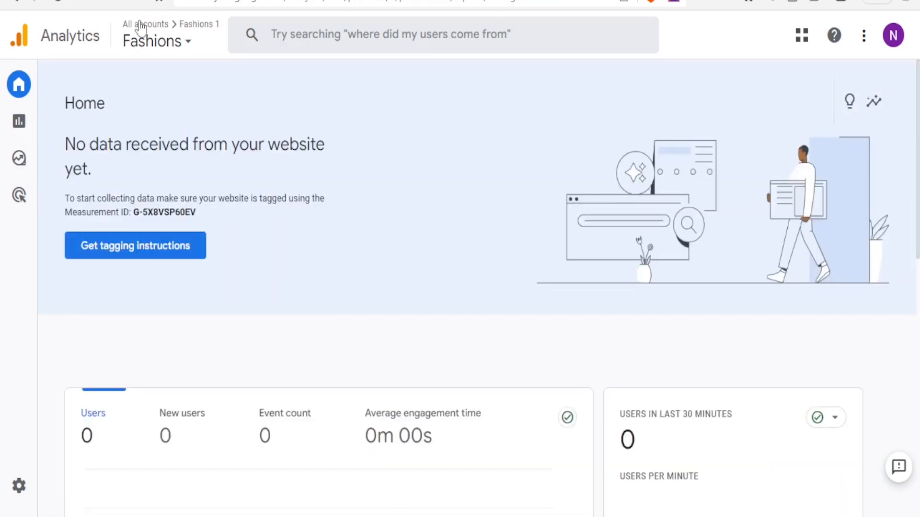
pyautogui.moveTo(17, 124)
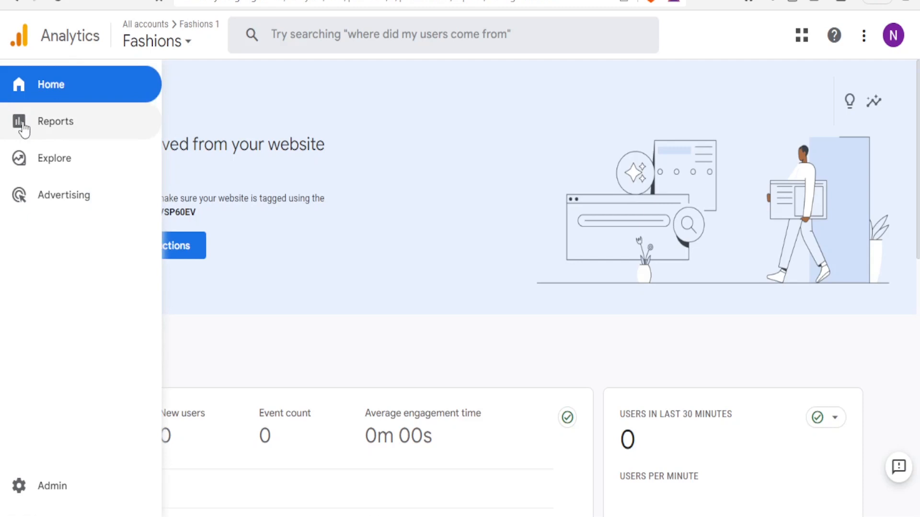
pyautogui.click(21, 125)
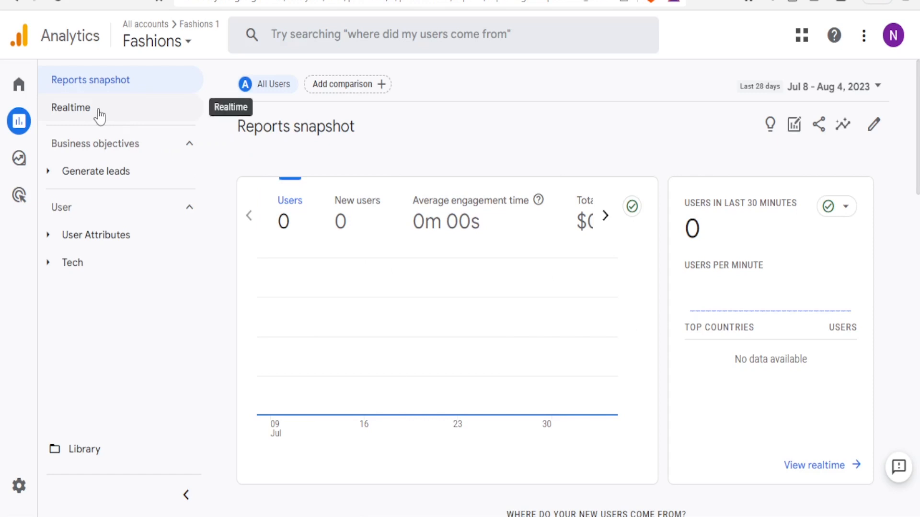
pyautogui.click(84, 114)
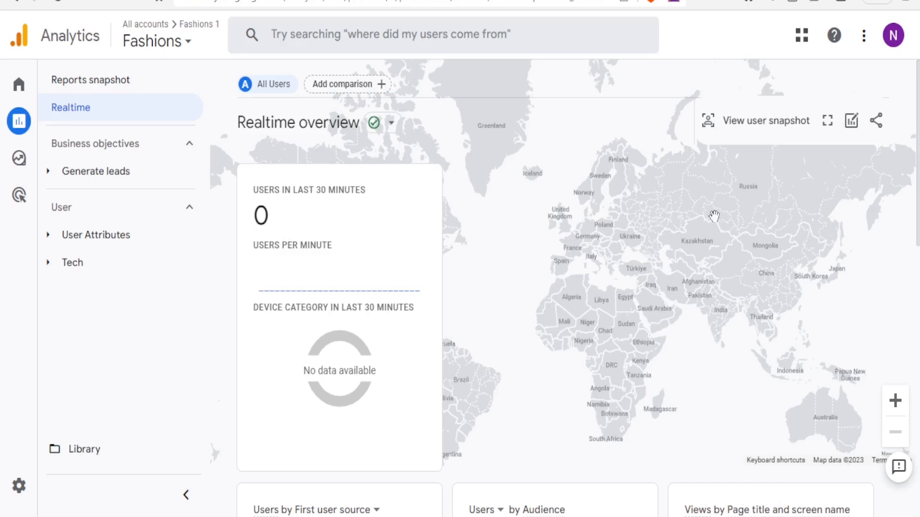
# Step: Examine the world map in the Realtime overview and the user source and audience cards below it
pyautogui.moveTo(671, 255); pyautogui.dragTo(701, 286)
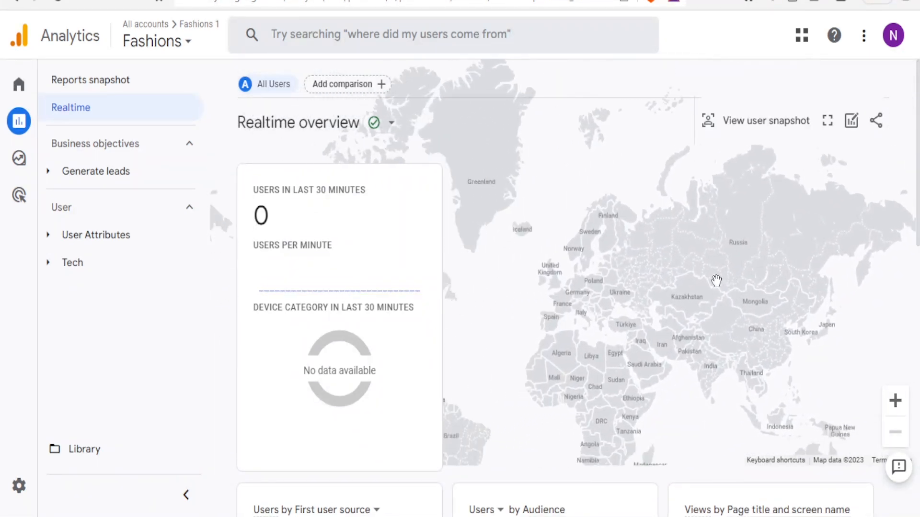
pyautogui.moveTo(598, 344); pyautogui.dragTo(612, 278)
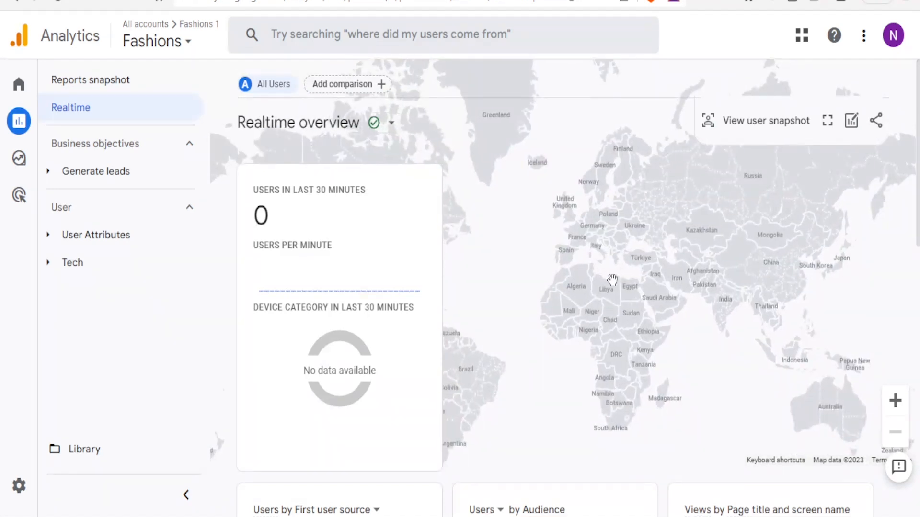
pyautogui.click(500, 512)
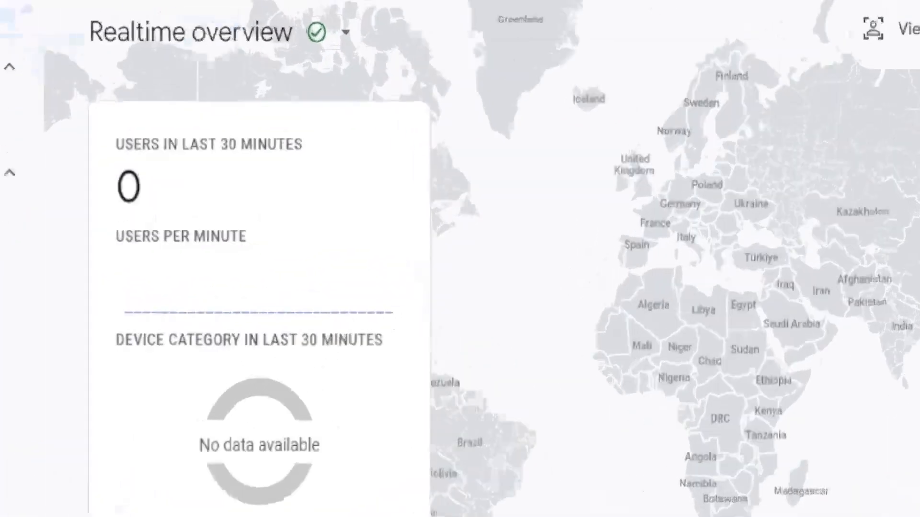
pyautogui.scroll(-4, 786, 219)
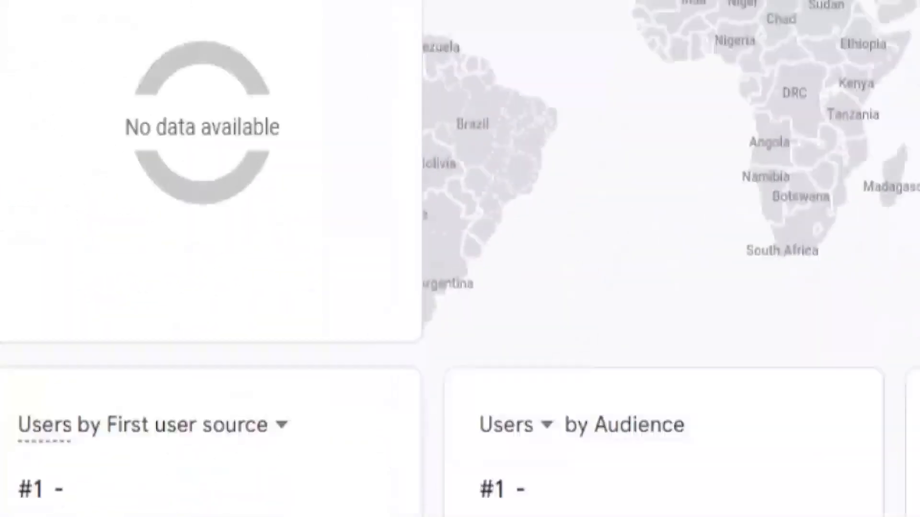